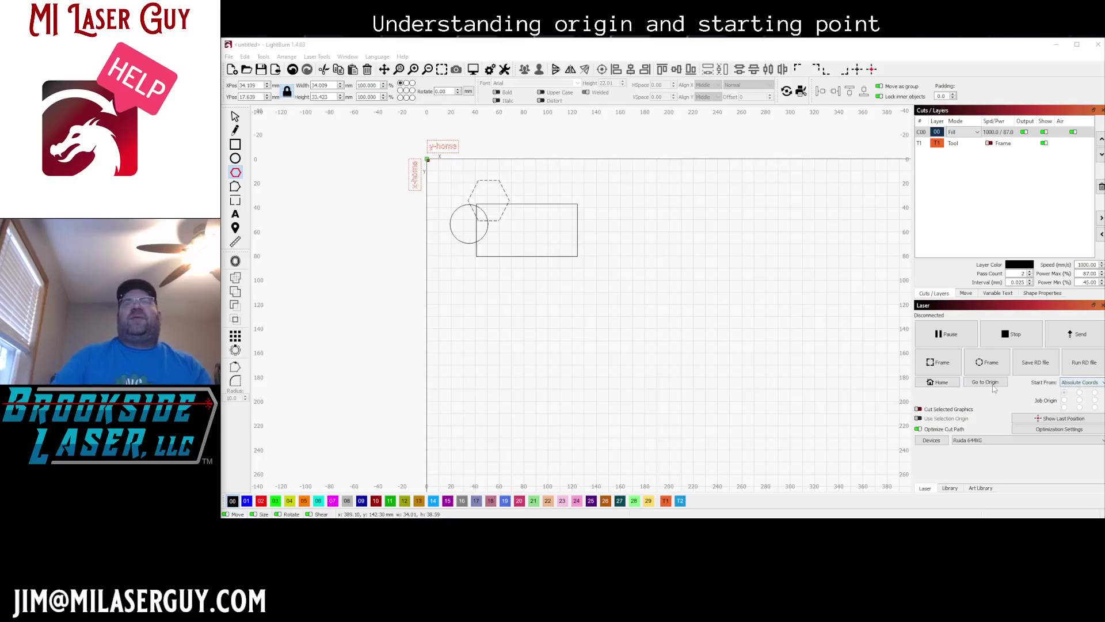
- Examine the available Start From modes, the machine origin corner and the full extent of the laser bed
{"action": "left_click", "coordinate": [1076, 384]}
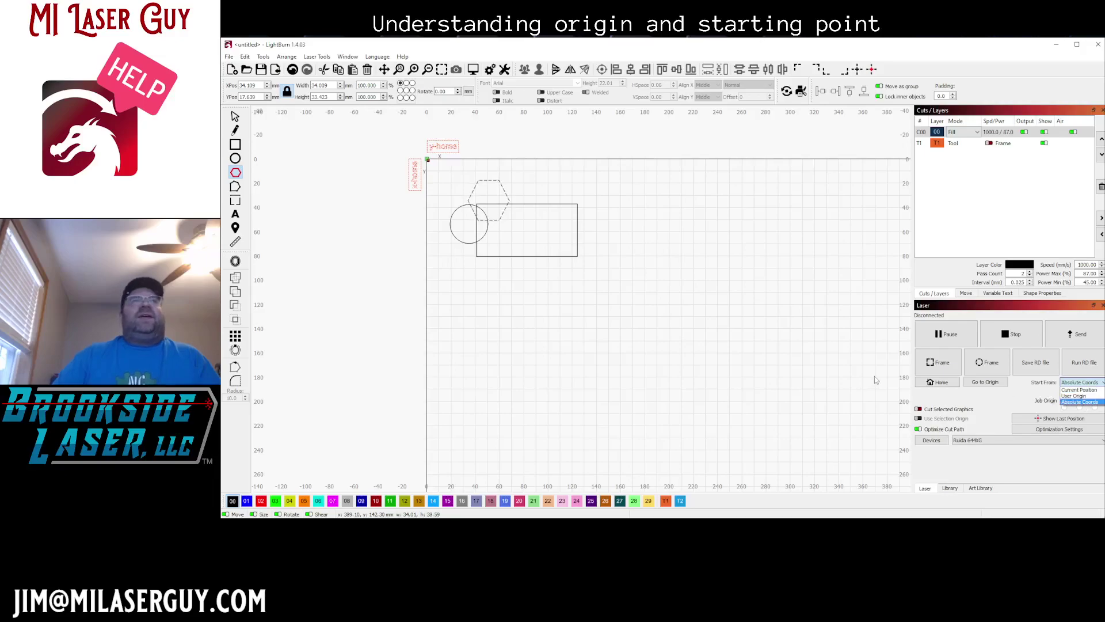
{"action": "left_click", "coordinate": [751, 391]}
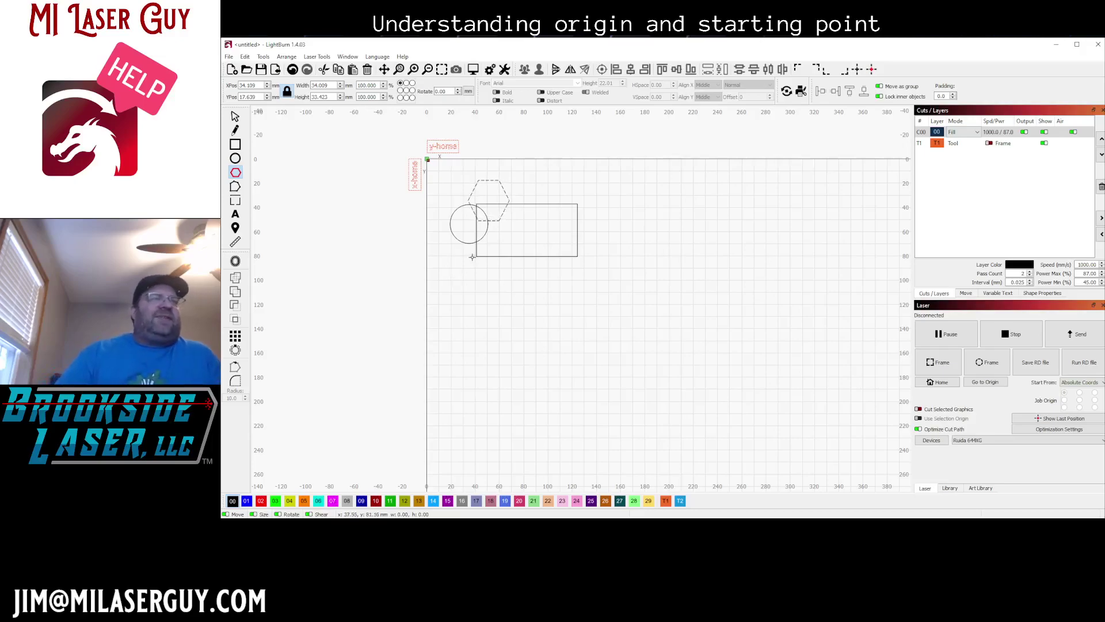
{"action": "scroll", "coordinate": [667, 294], "scroll_direction": "down", "scroll_amount": 3}
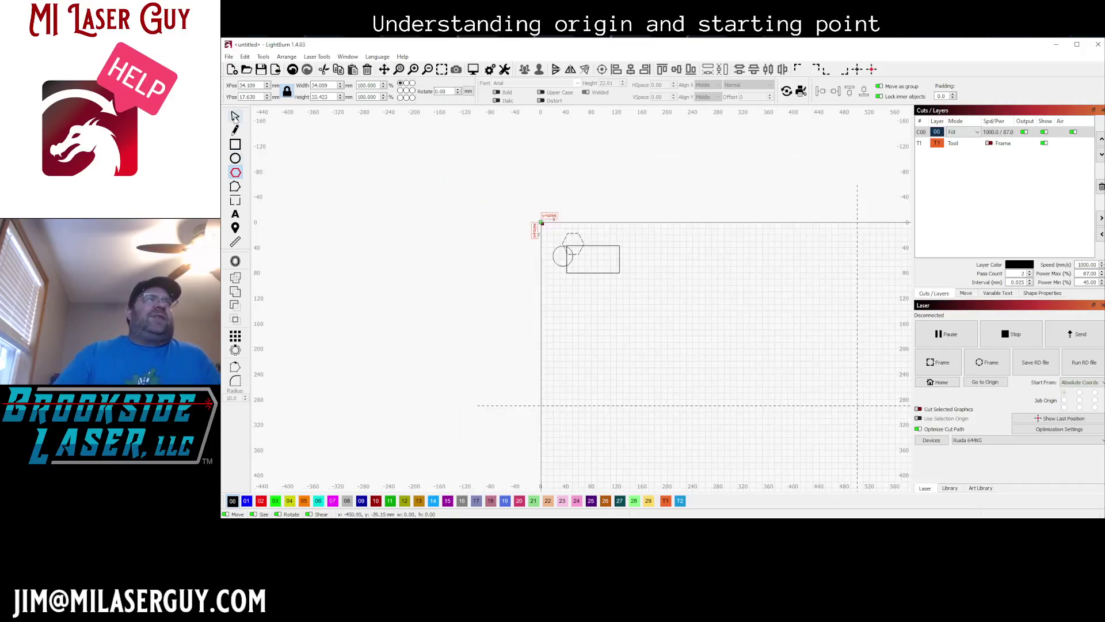
{"action": "scroll", "coordinate": [614, 267], "scroll_direction": "down", "scroll_amount": 3}
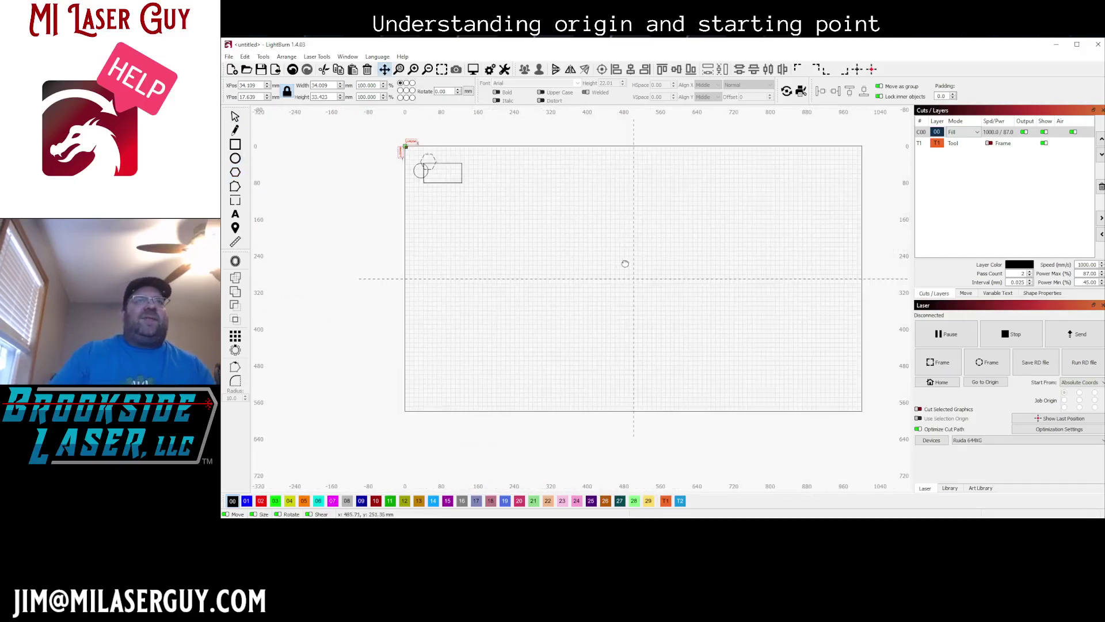
{"action": "left_click_drag", "start_coordinate": [624, 262], "coordinate": [603, 274]}
{"action": "key", "text": "ctrl+p"}
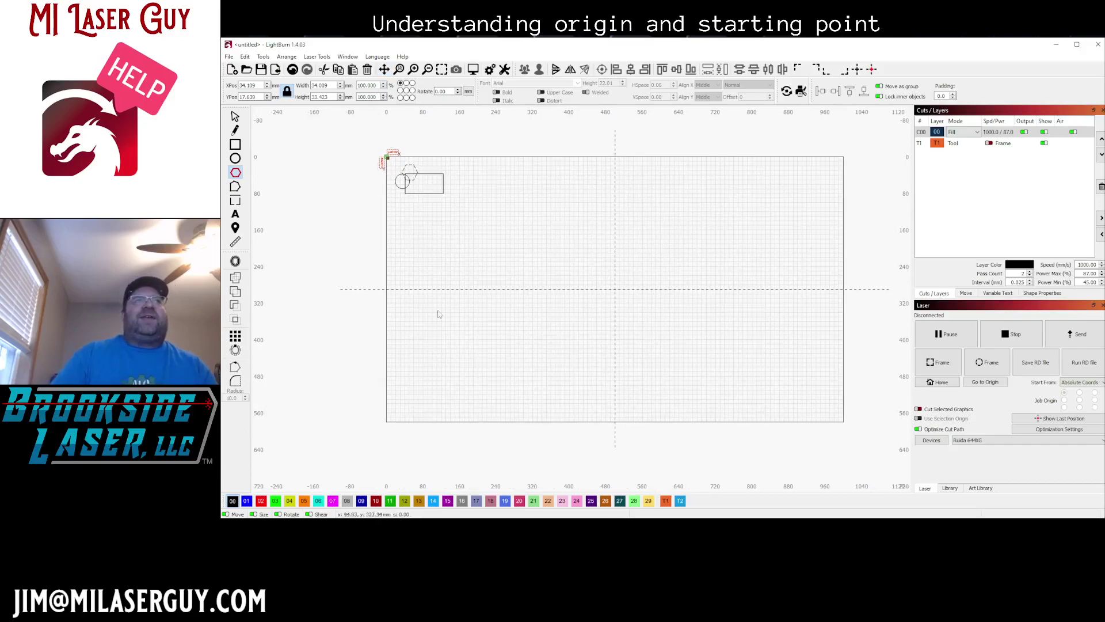
{"action": "scroll", "coordinate": [374, 153], "scroll_direction": "up", "scroll_amount": 5}
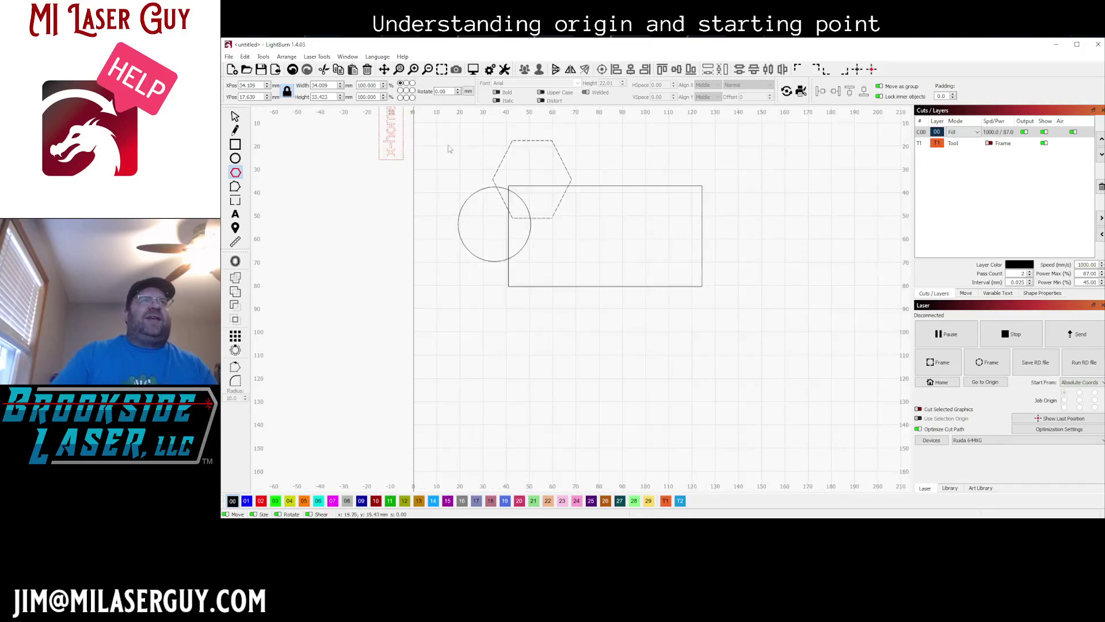
{"action": "left_click_drag", "start_coordinate": [447, 148], "coordinate": [520, 313]}
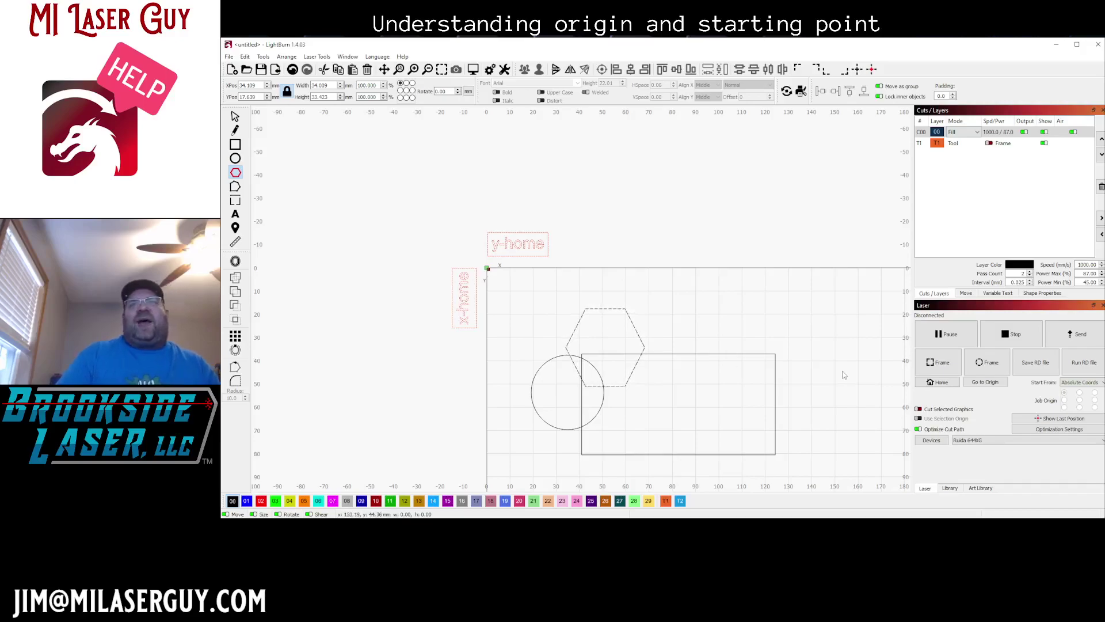
{"action": "scroll", "coordinate": [691, 350], "scroll_direction": "down", "scroll_amount": 4}
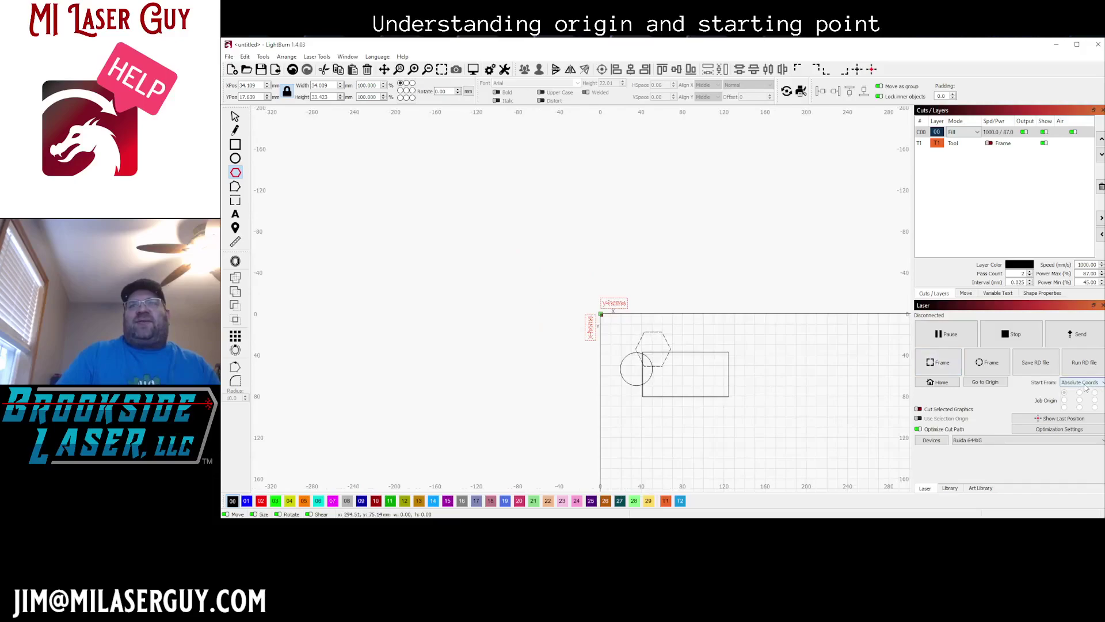
{"action": "left_click_drag", "start_coordinate": [777, 392], "coordinate": [638, 291]}
{"action": "left_click", "coordinate": [236, 172]}
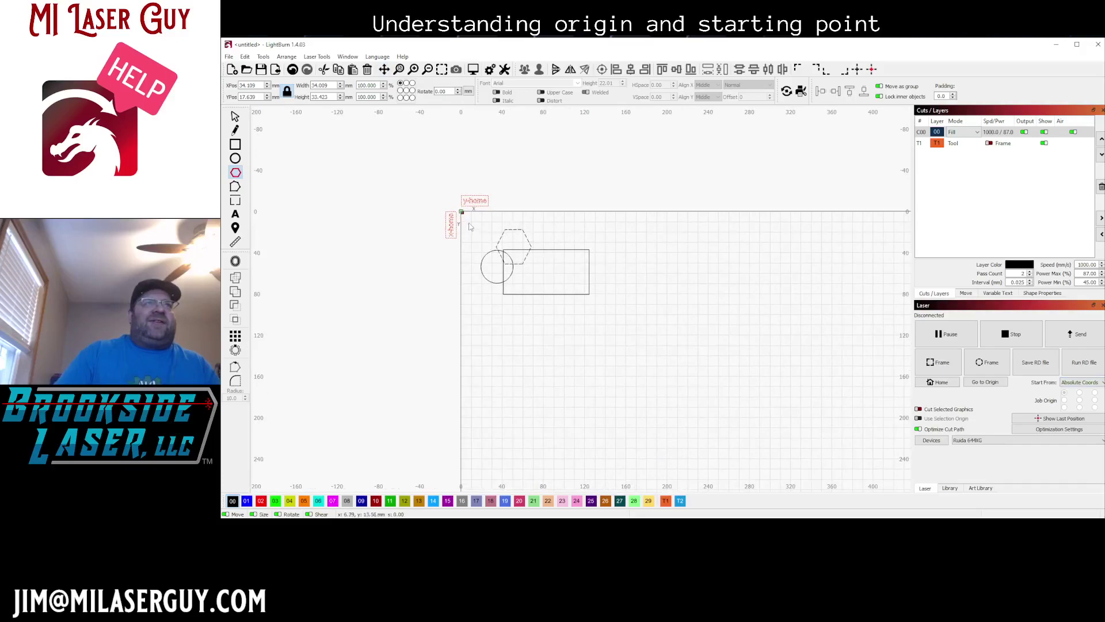
{"action": "left_click_drag", "start_coordinate": [653, 351], "coordinate": [556, 227]}
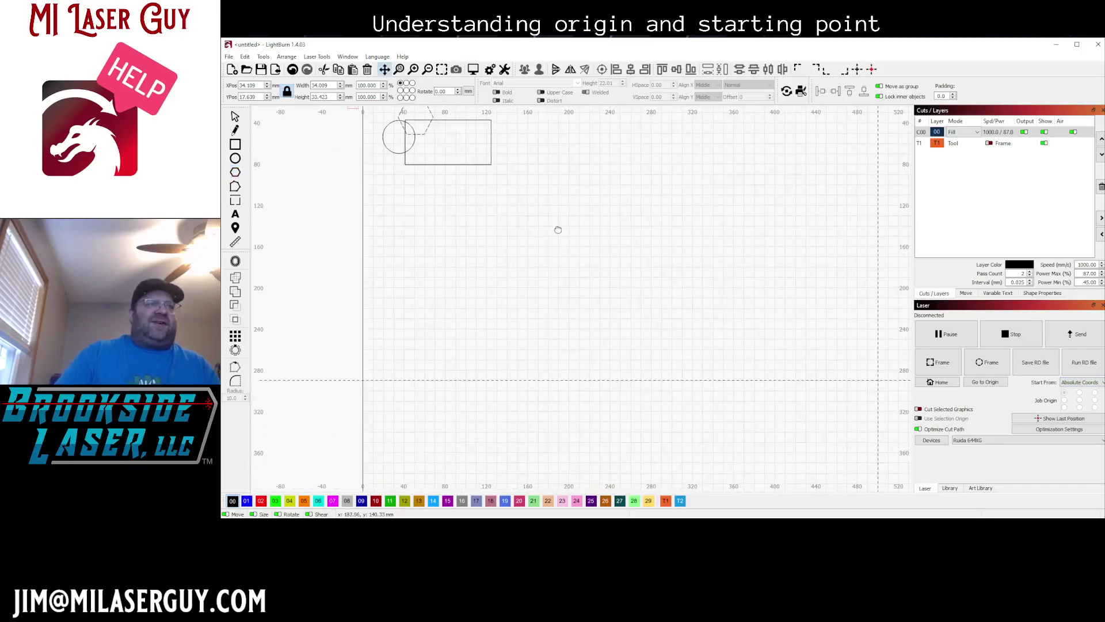
{"action": "scroll", "coordinate": [517, 334], "scroll_direction": "down", "scroll_amount": 3}
{"action": "left_click_drag", "start_coordinate": [573, 353], "coordinate": [506, 291]}
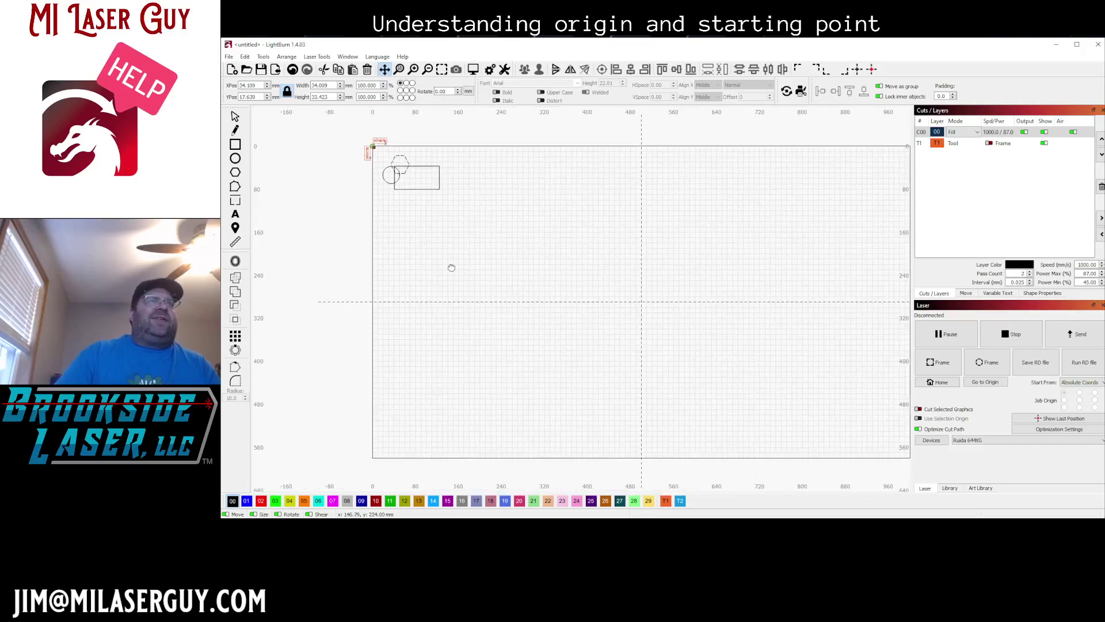
- Move the hexagon to the bed's centre and back over the circle near the origin, at about X 24, Y 20 mm
{"action": "key", "text": "space"}
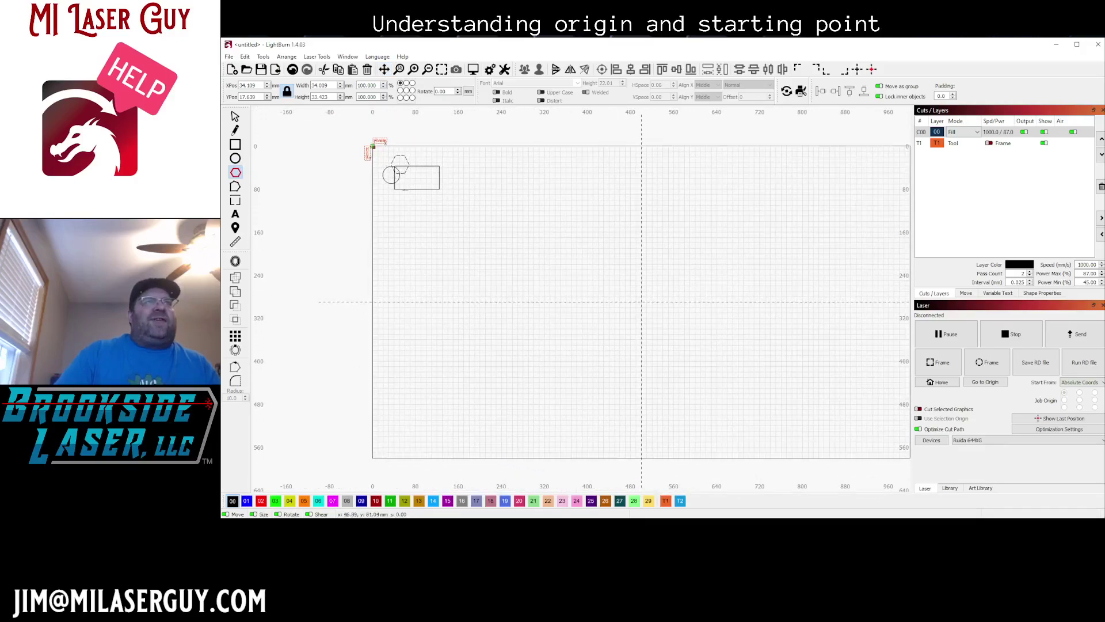
{"action": "key", "text": "Escape"}
{"action": "left_click", "coordinate": [398, 174]}
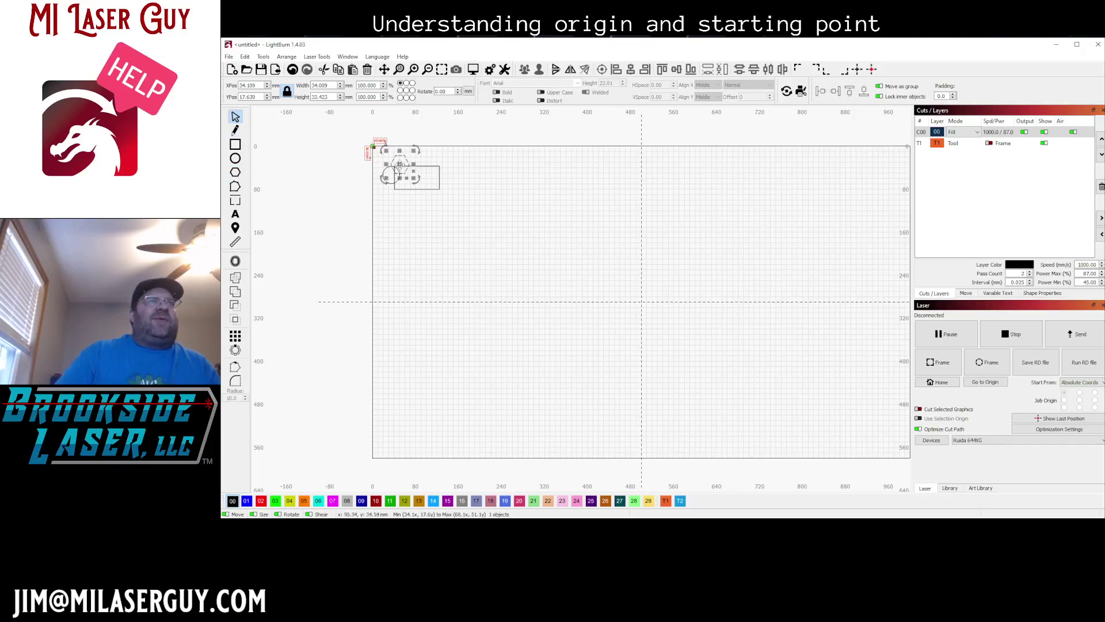
{"action": "left_click_drag", "start_coordinate": [401, 164], "coordinate": [643, 304]}
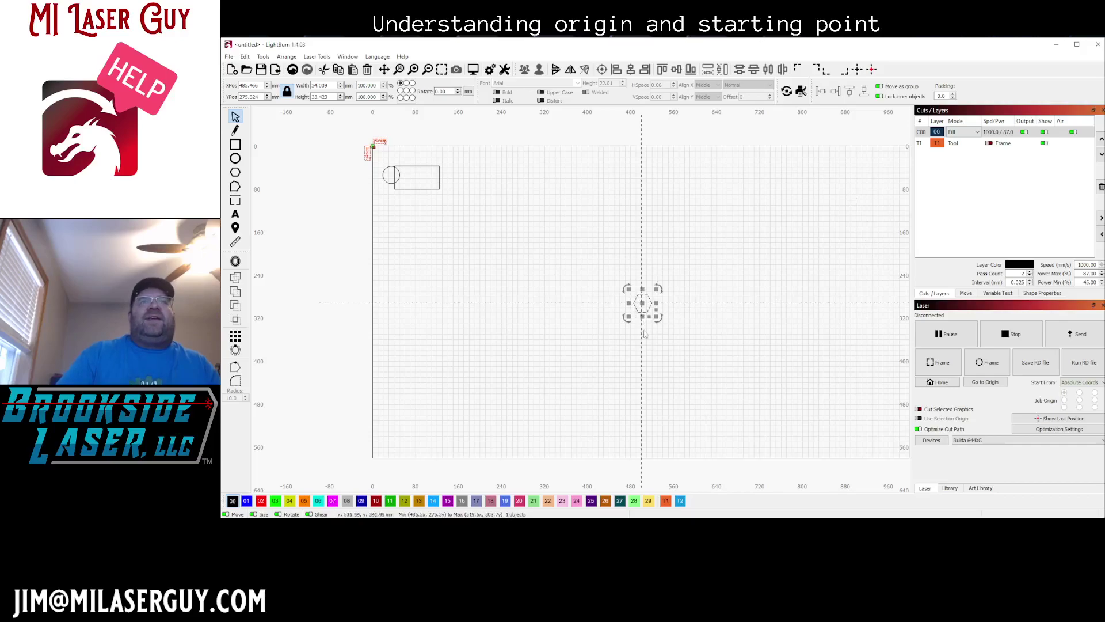
{"action": "left_click_drag", "start_coordinate": [643, 304], "coordinate": [644, 305]}
{"action": "left_click_drag", "start_coordinate": [857, 406], "coordinate": [392, 163]}
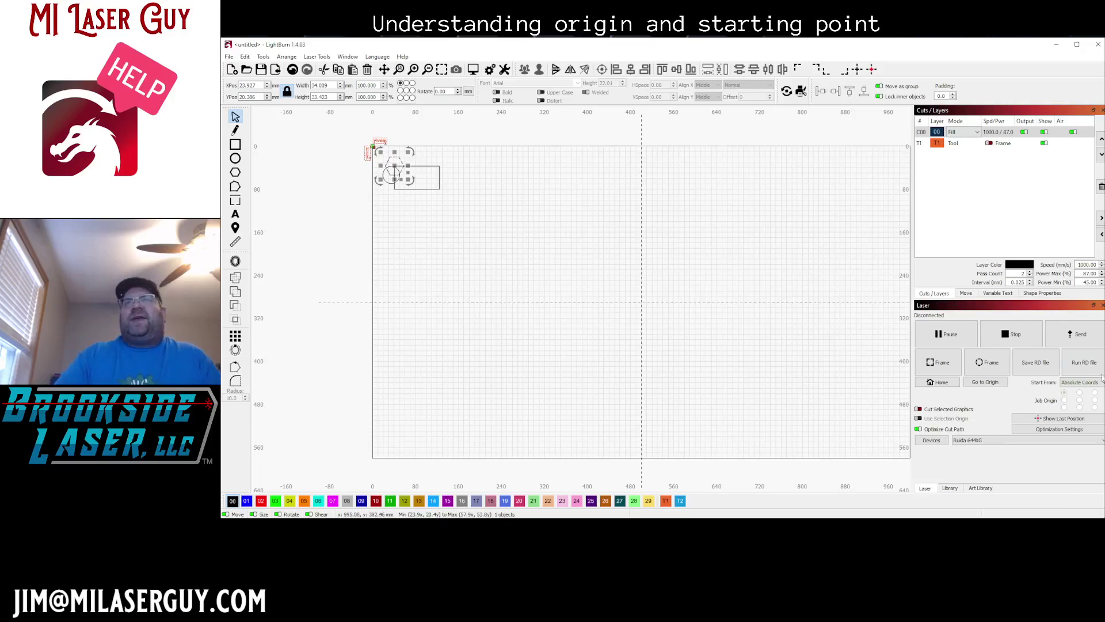
- Set the laser's Start From mode to User Origin and deselect the hexagon
{"action": "left_click", "coordinate": [1072, 383]}
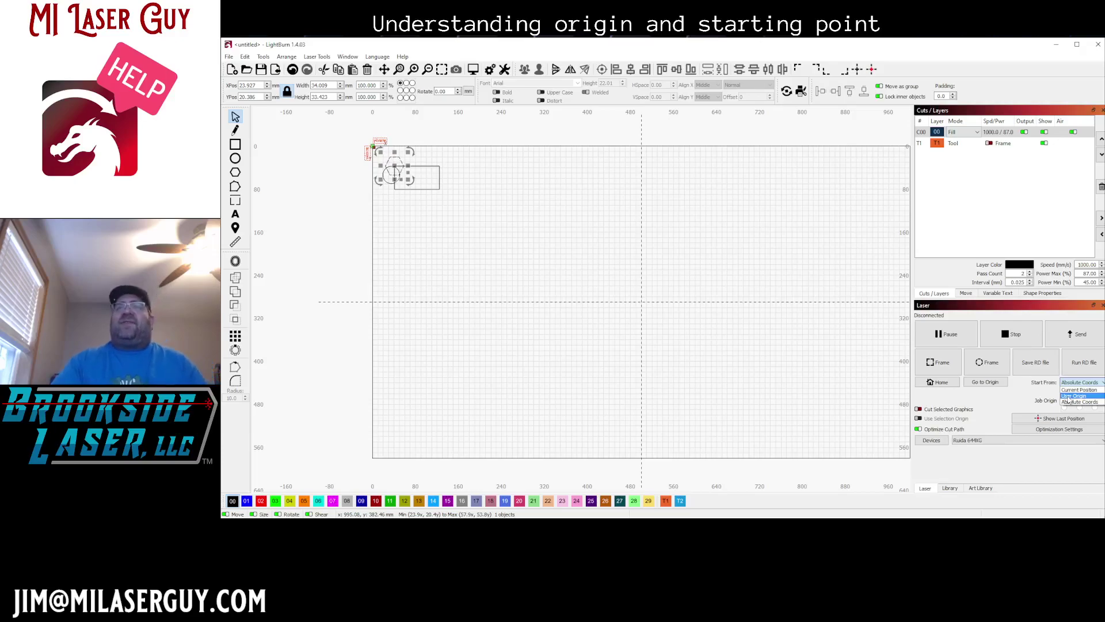
{"action": "left_click", "coordinate": [1067, 397]}
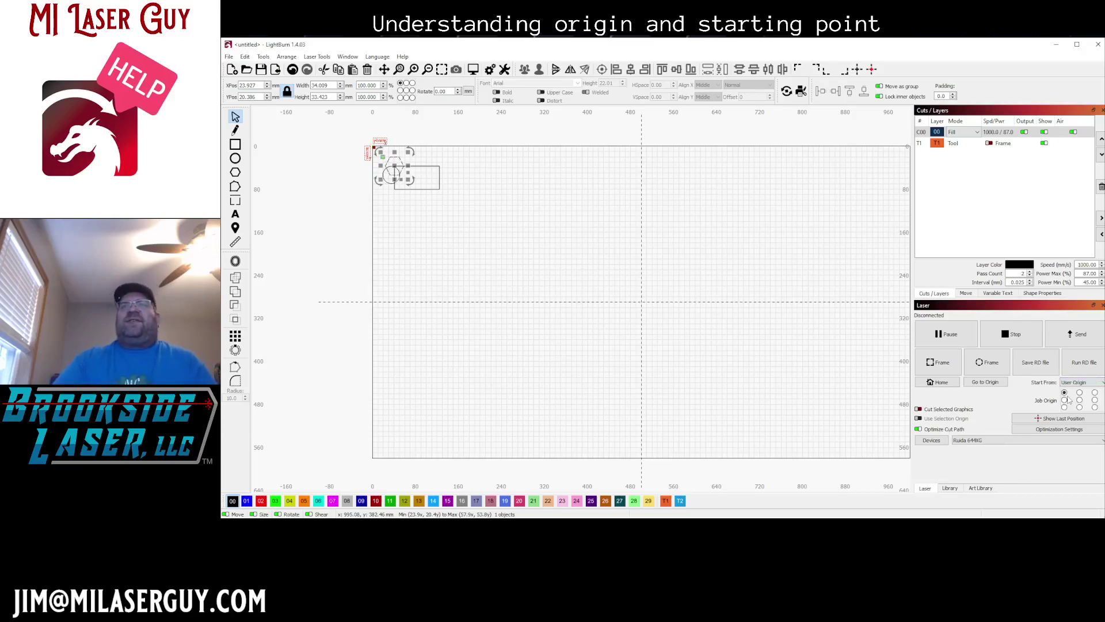
{"action": "left_click", "coordinate": [480, 225]}
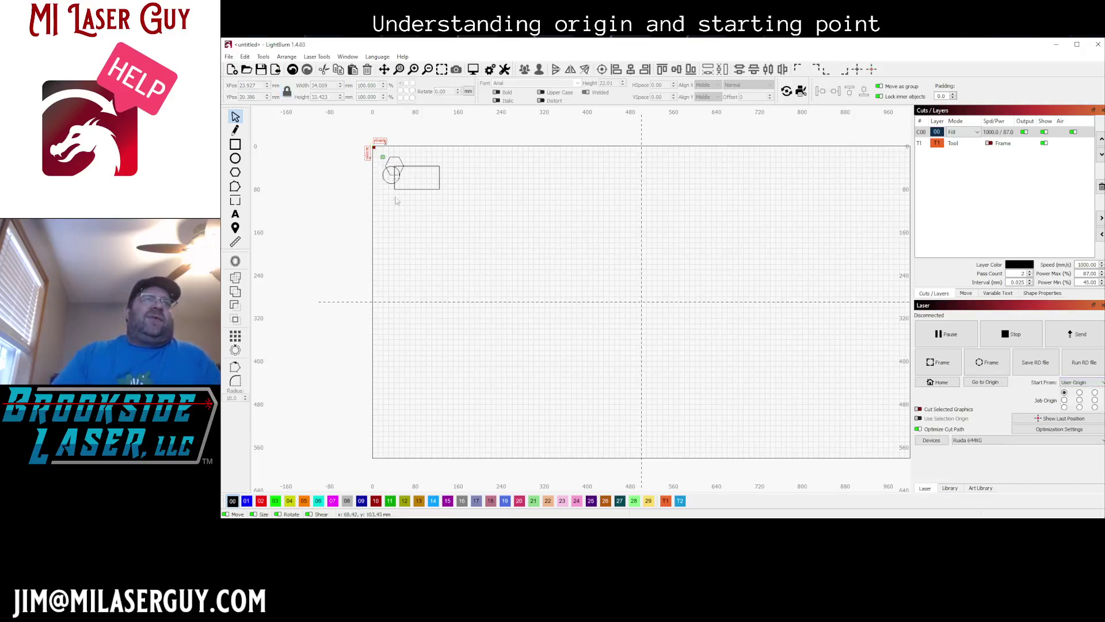
- Examine the job origin marker's position relative to the hexagon, circle, rectangle and machine origin
{"action": "scroll", "coordinate": [379, 175], "scroll_direction": "up", "scroll_amount": 5}
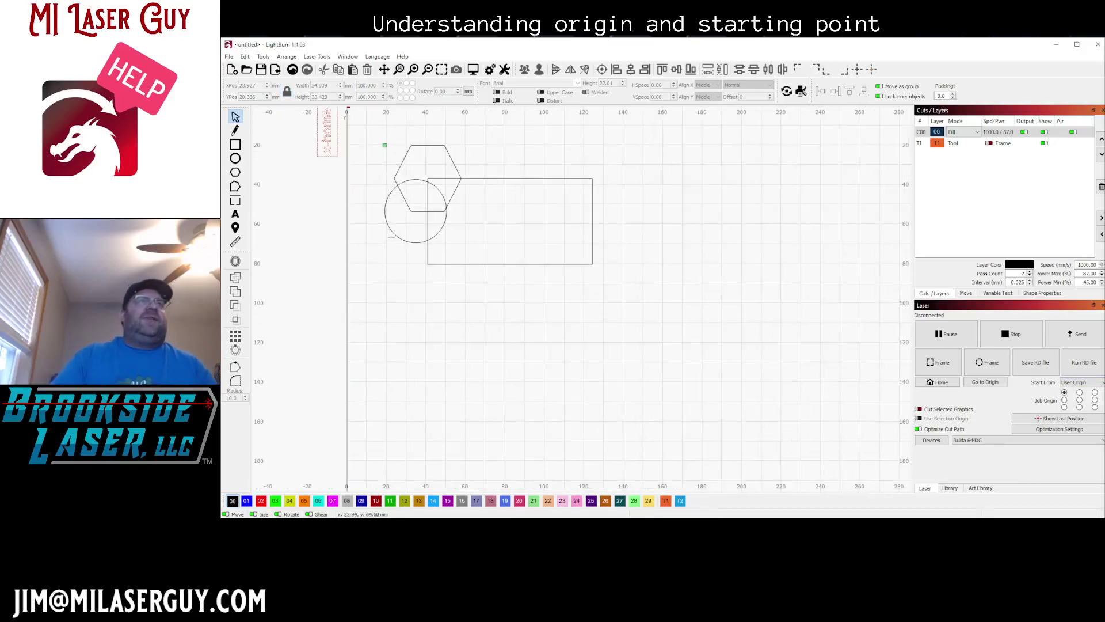
{"action": "key", "text": "space"}
{"action": "left_click_drag", "start_coordinate": [368, 215], "coordinate": [488, 341]}
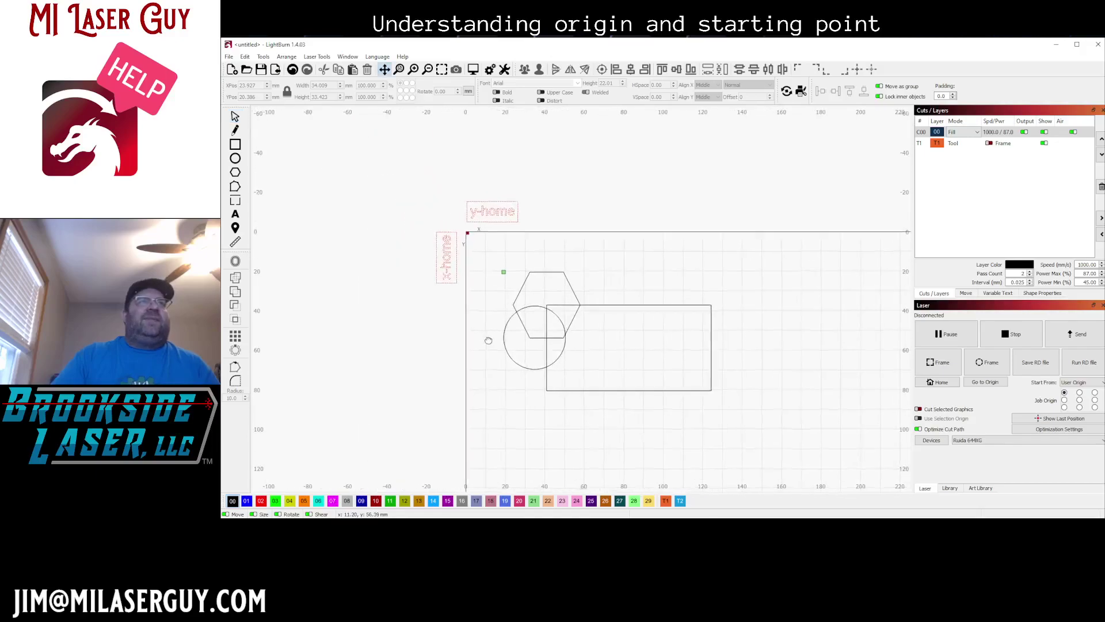
{"action": "scroll", "coordinate": [506, 278], "scroll_direction": "up", "scroll_amount": 4}
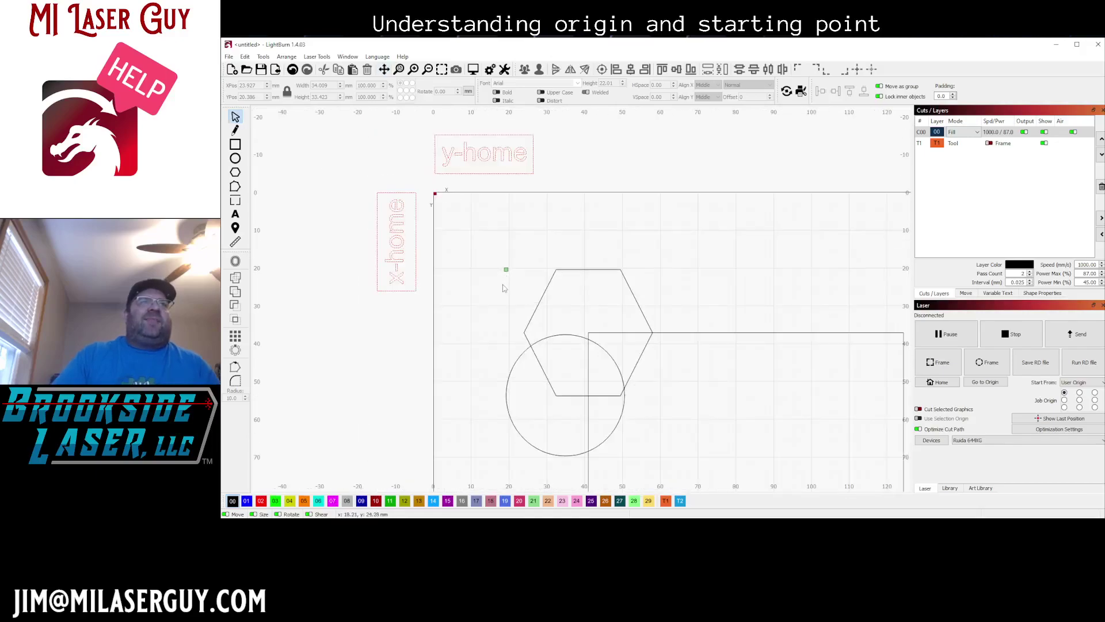
{"action": "key", "text": "space"}
{"action": "left_click_drag", "start_coordinate": [503, 315], "coordinate": [481, 245]}
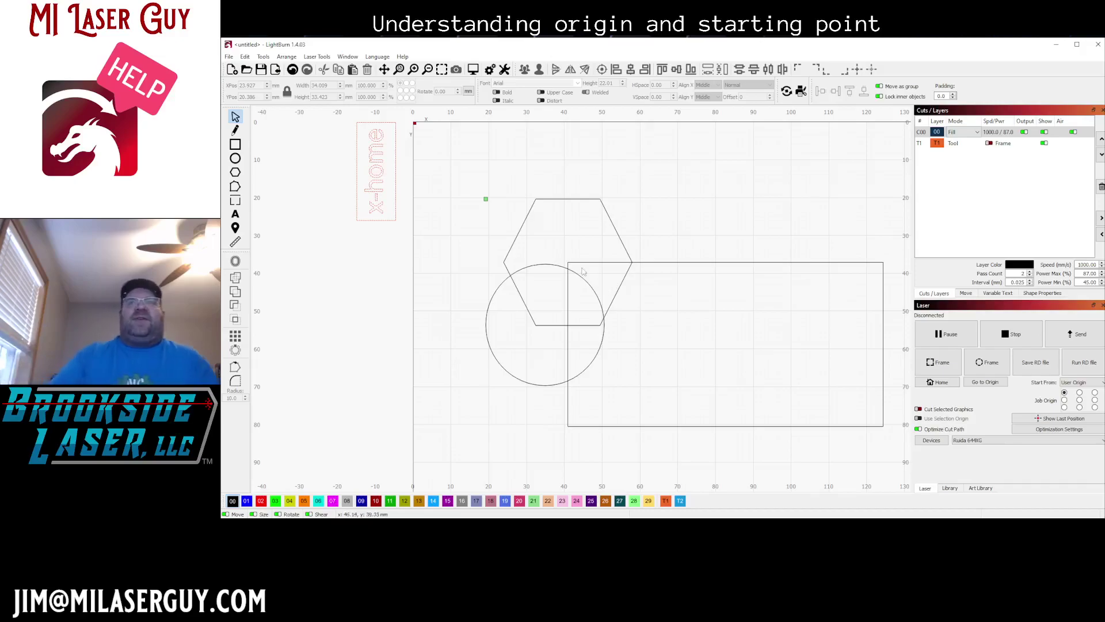
{"action": "scroll", "coordinate": [535, 269], "scroll_direction": "down", "scroll_amount": 2}
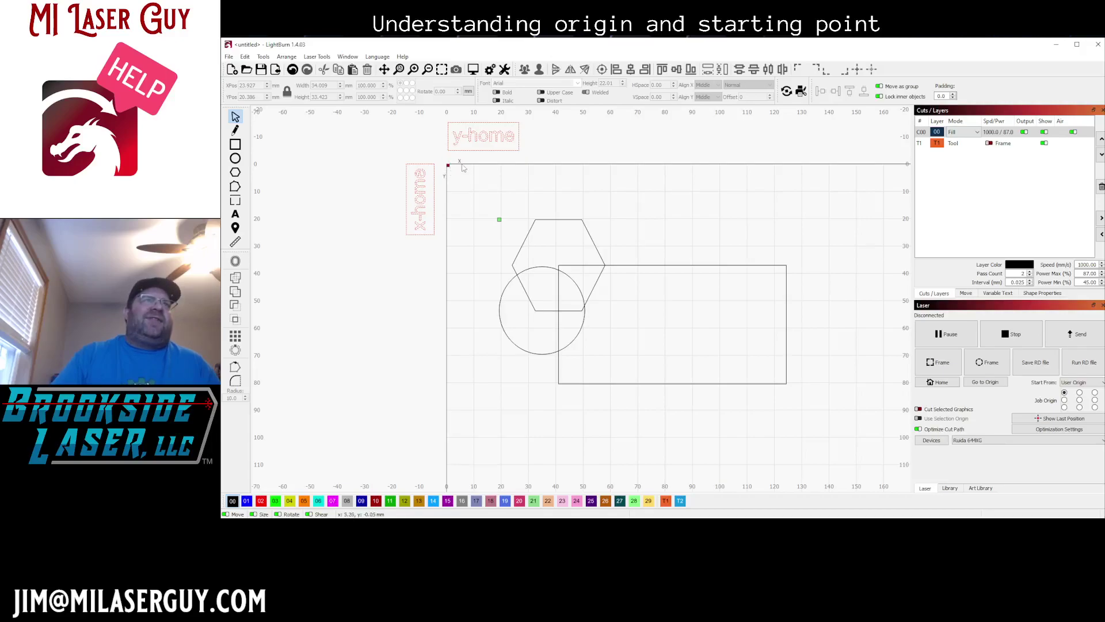
- Draw a rectangle about 22 by 125 mm crossing the bed's left edge and delete it
{"action": "left_click", "coordinate": [235, 144]}
{"action": "left_click_drag", "start_coordinate": [431, 144], "coordinate": [493, 488]}
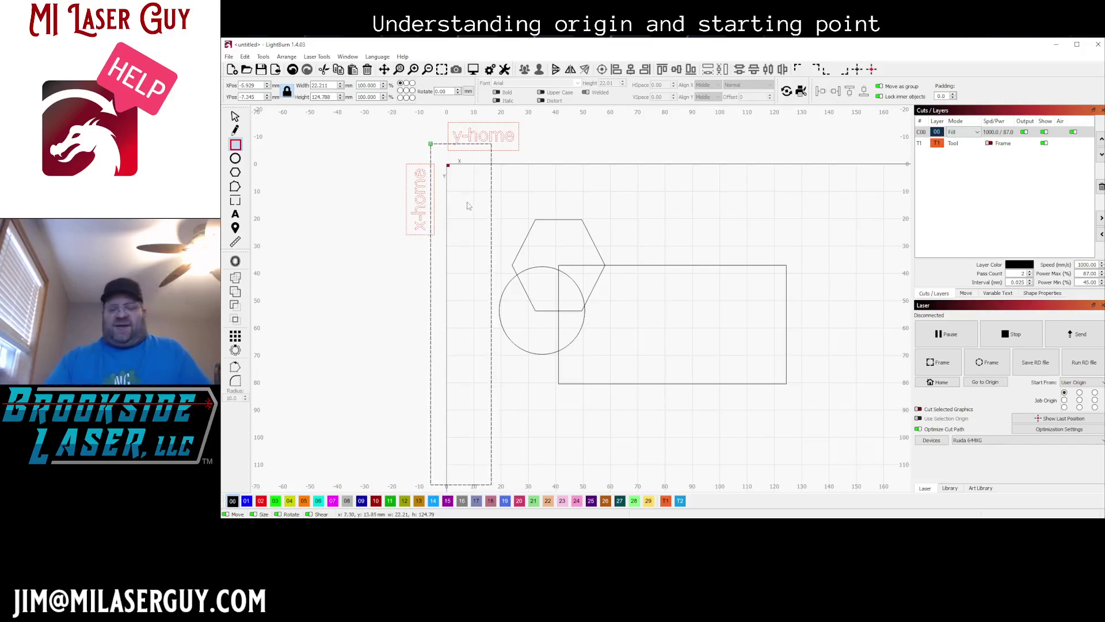
{"action": "key", "text": "Delete"}
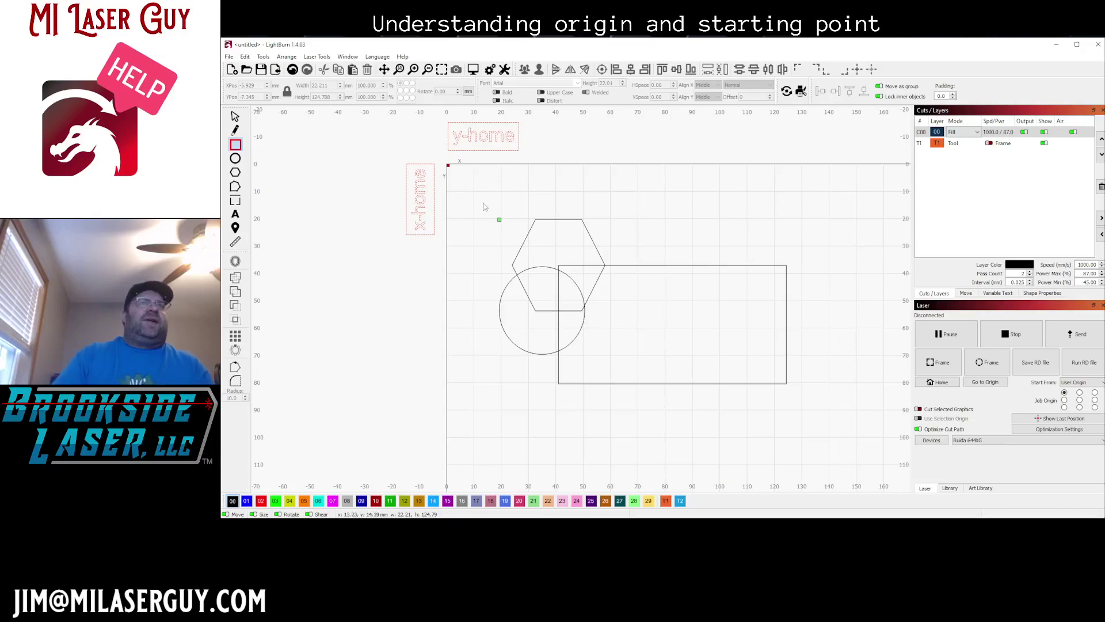
- Switch the Start From mode to Current Position and back to User Origin
{"action": "left_click", "coordinate": [1097, 383]}
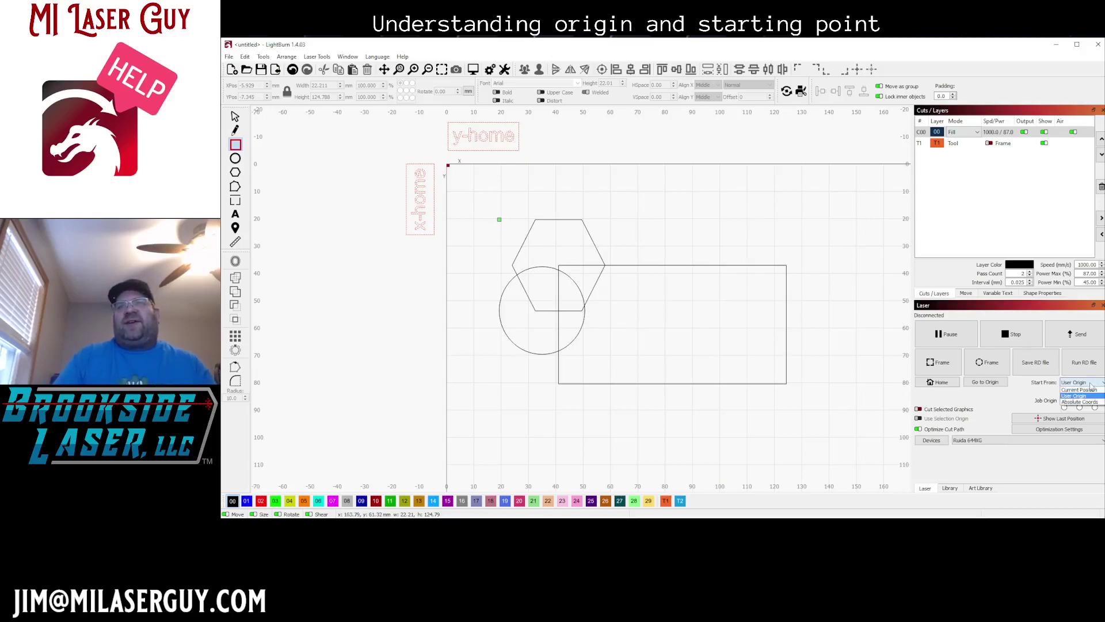
{"action": "left_click", "coordinate": [1076, 391]}
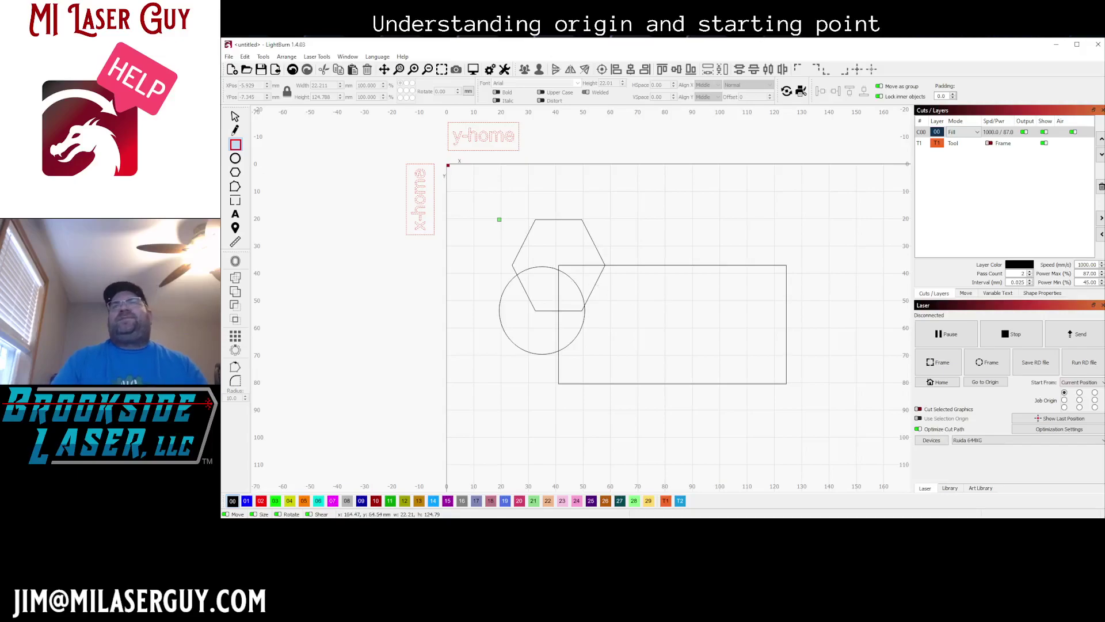
{"action": "left_click", "coordinate": [1092, 383]}
{"action": "left_click", "coordinate": [1074, 396]}
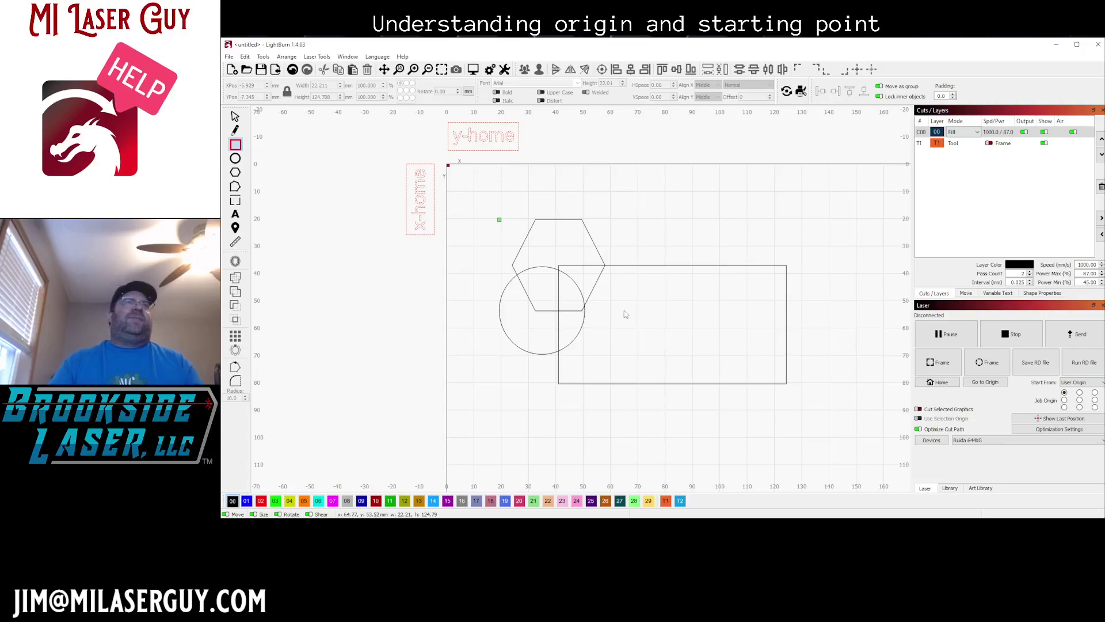
{"action": "scroll", "coordinate": [489, 271], "scroll_direction": "down", "scroll_amount": 3}
{"action": "scroll", "coordinate": [557, 314], "scroll_direction": "up", "scroll_amount": 5}
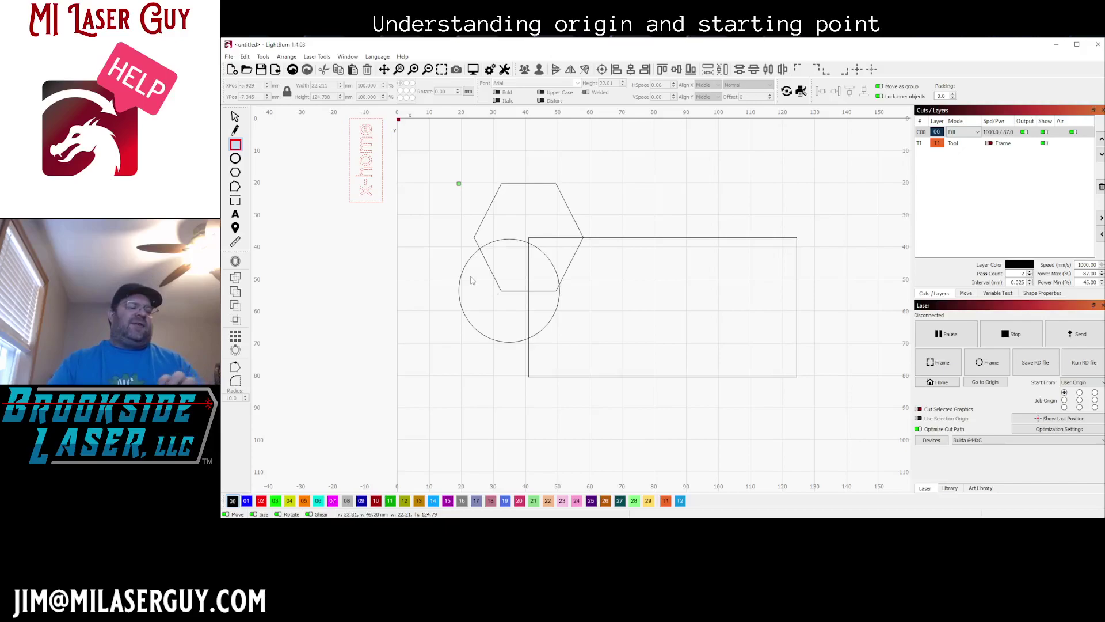
{"action": "left_click", "coordinate": [1074, 383]}
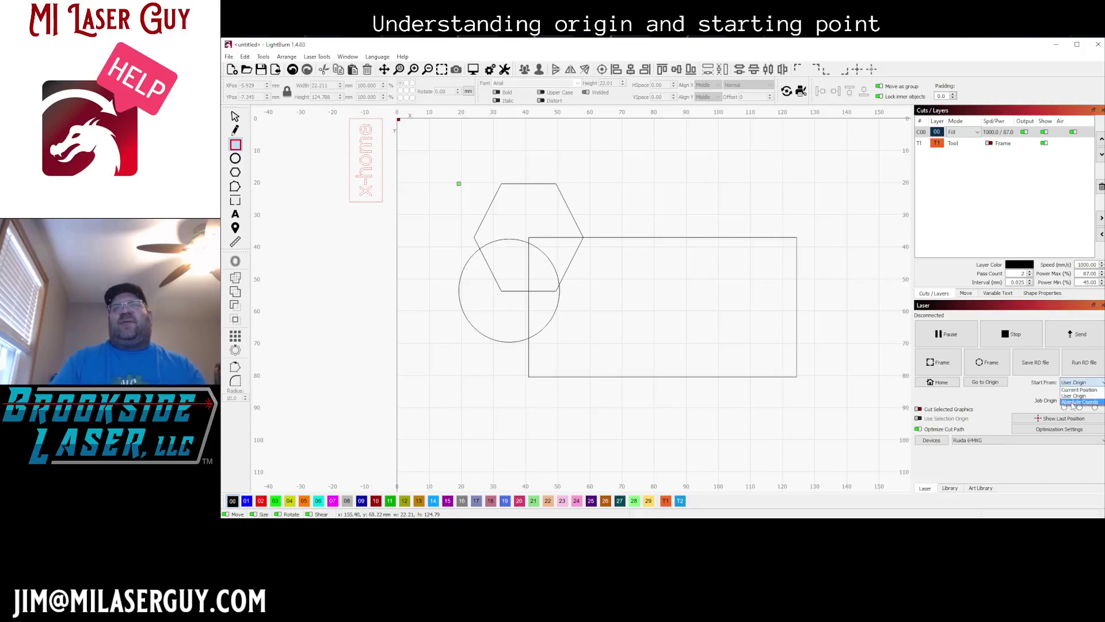
{"action": "left_click", "coordinate": [1030, 391]}
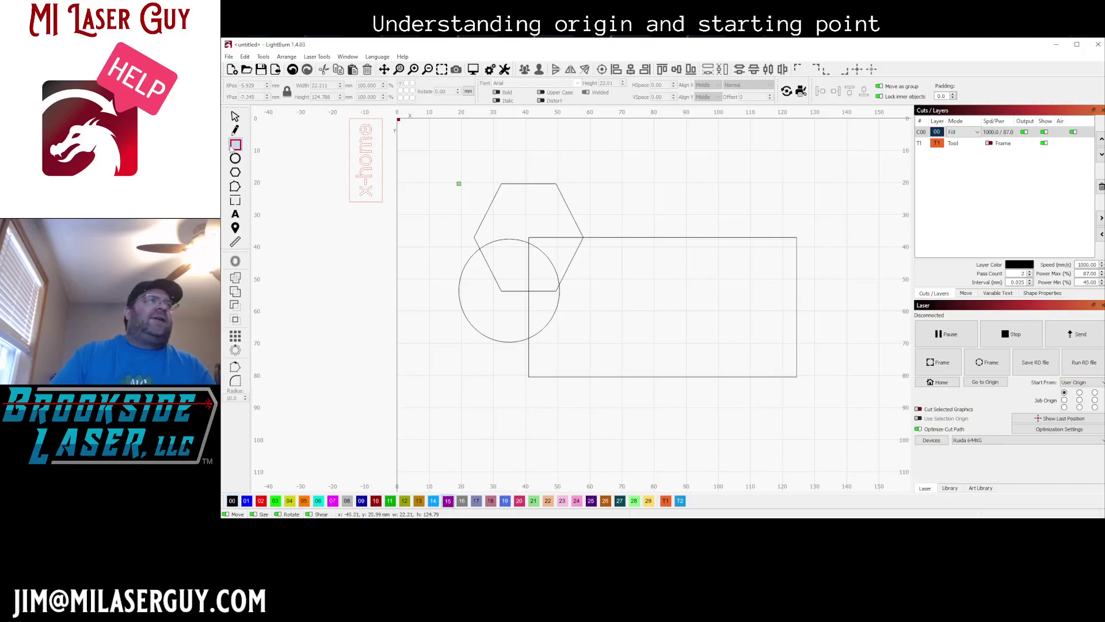
- Draw a rectangle about 123 by 74 mm around all three shapes on layer 15 and enable that layer's output
{"action": "left_click_drag", "start_coordinate": [443, 170], "coordinate": [841, 411]}
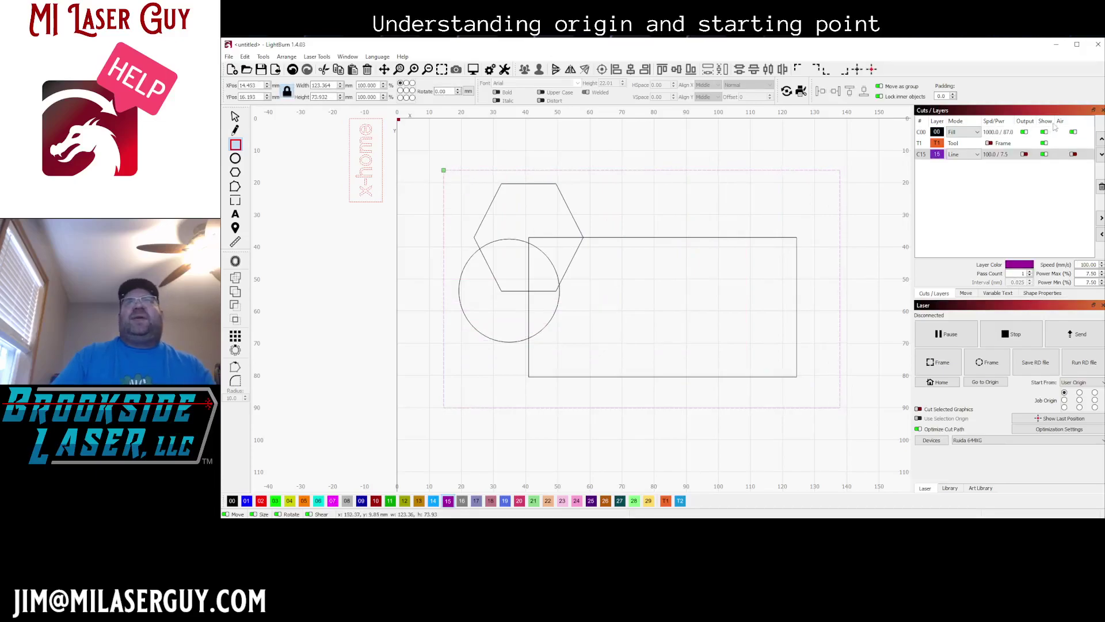
{"action": "left_click", "coordinate": [1024, 155]}
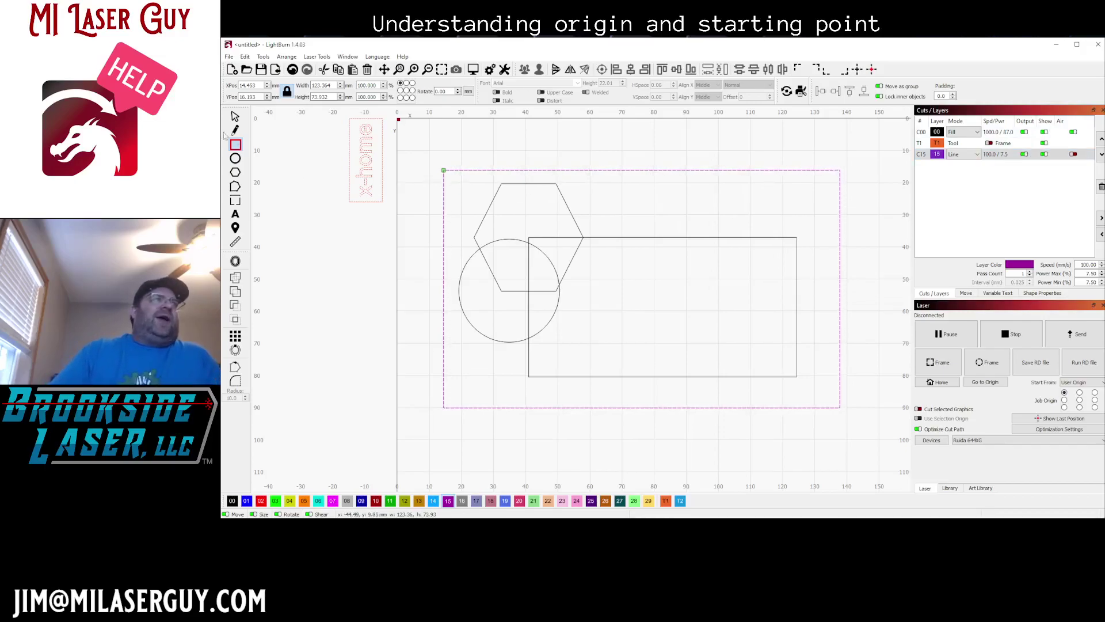
- Move the purple outer rectangle so its upper-left corner sits at about X 18.5, Y 19.6 mm
{"action": "left_click", "coordinate": [235, 117]}
{"action": "left_click", "coordinate": [641, 267]}
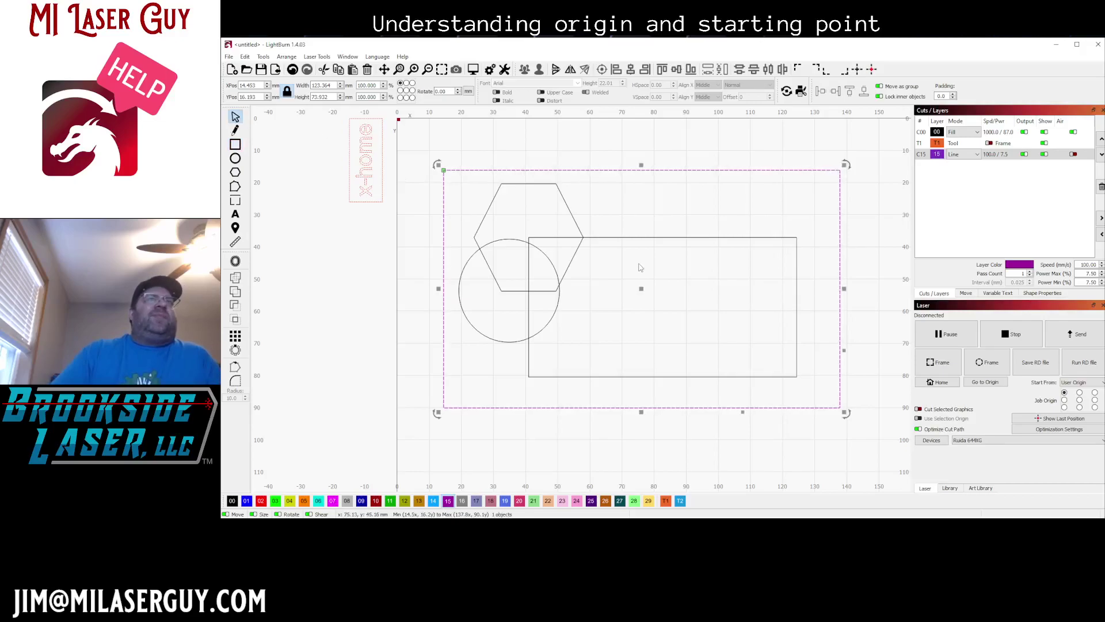
{"action": "left_click_drag", "start_coordinate": [643, 288], "coordinate": [656, 305]}
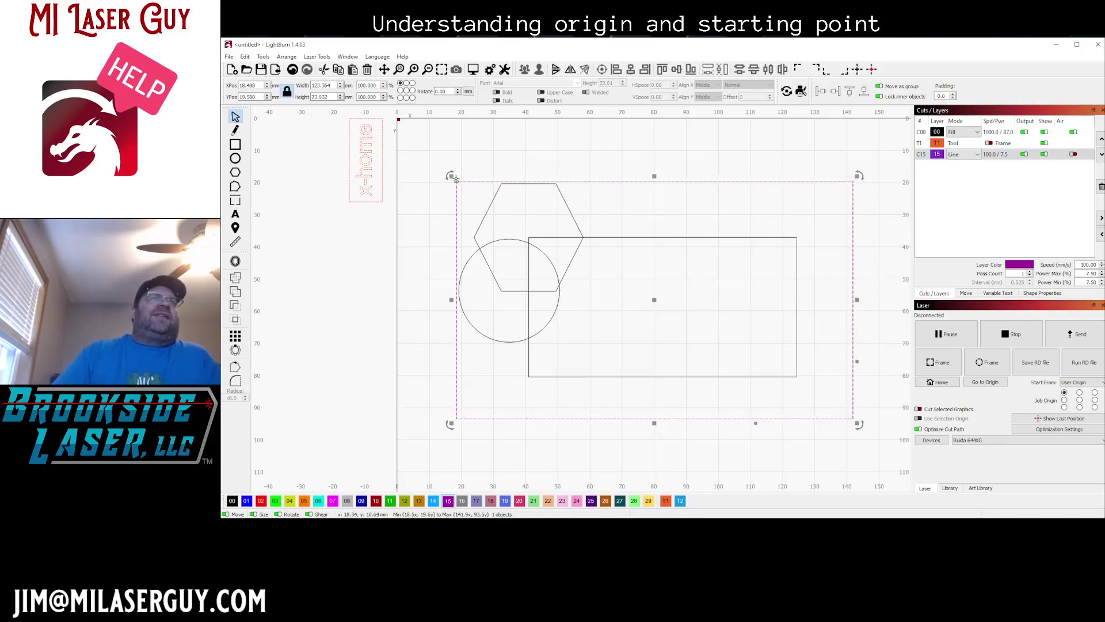
- Assign the outer rectangle to tool layer T2 and move its upper-left corner to about X 8.7, Y 6.8 mm
{"action": "left_click", "coordinate": [680, 501]}
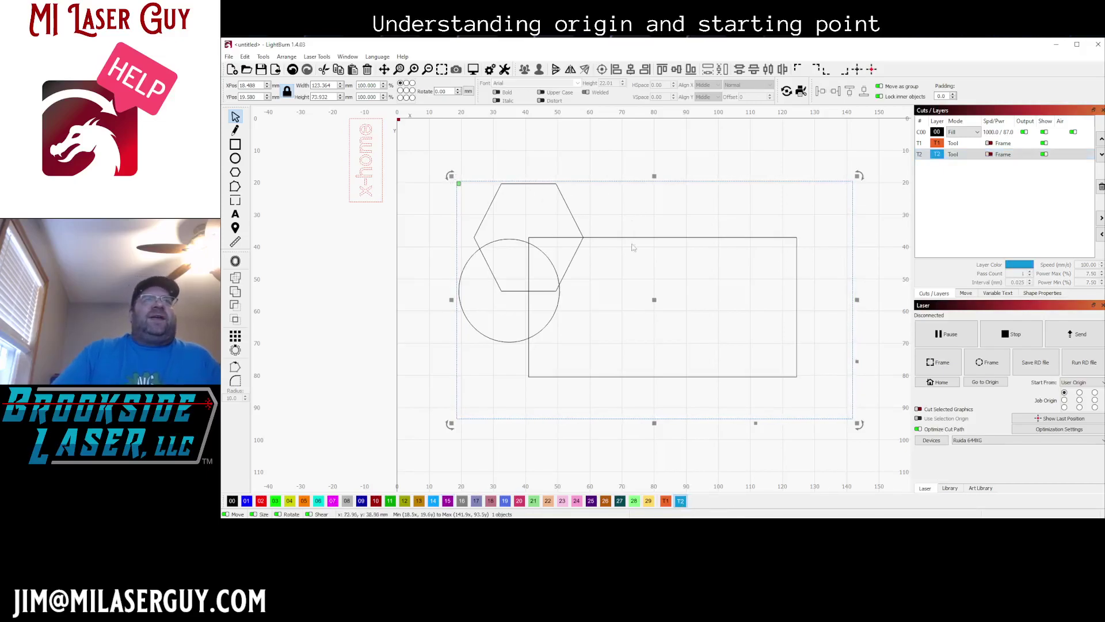
{"action": "mouse_move", "coordinate": [655, 300]}
{"action": "left_mouse_down"}
{"action": "mouse_move", "coordinate": [643, 304]}
{"action": "mouse_move", "coordinate": [638, 289]}
{"action": "mouse_move", "coordinate": [637, 300]}
{"action": "mouse_move", "coordinate": [659, 294]}
{"action": "mouse_move", "coordinate": [639, 294]}
{"action": "mouse_move", "coordinate": [690, 326]}
{"action": "mouse_move", "coordinate": [660, 259]}
{"action": "mouse_move", "coordinate": [658, 313]}
{"action": "mouse_move", "coordinate": [637, 279]}
{"action": "mouse_move", "coordinate": [667, 303]}
{"action": "mouse_move", "coordinate": [650, 279]}
{"action": "mouse_move", "coordinate": [655, 304]}
{"action": "left_mouse_up"}
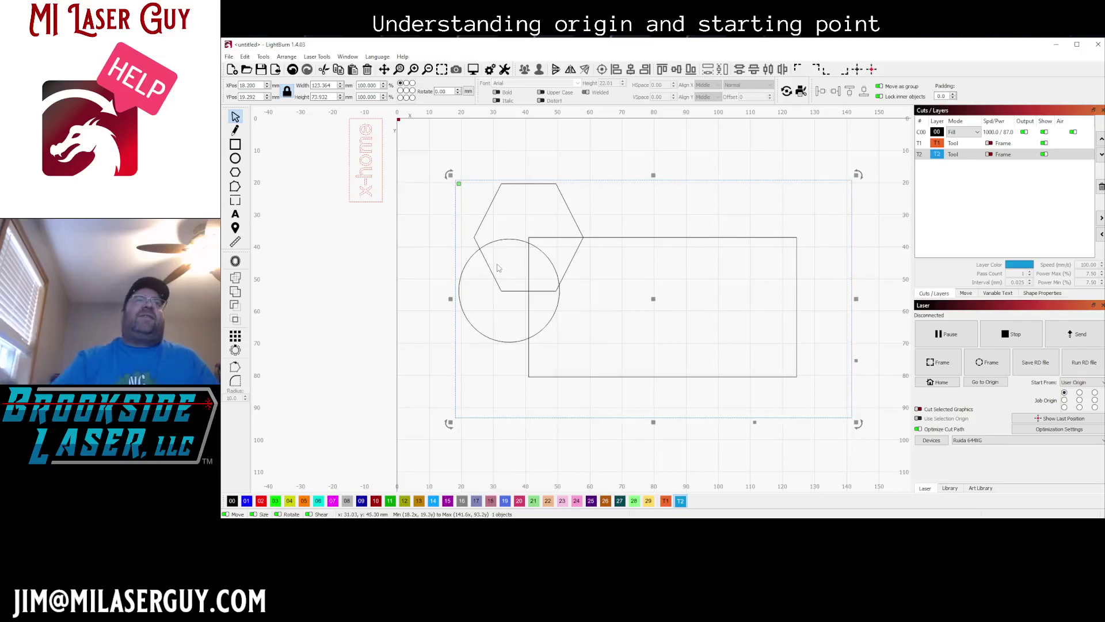
{"action": "left_click_drag", "start_coordinate": [652, 300], "coordinate": [624, 264]}
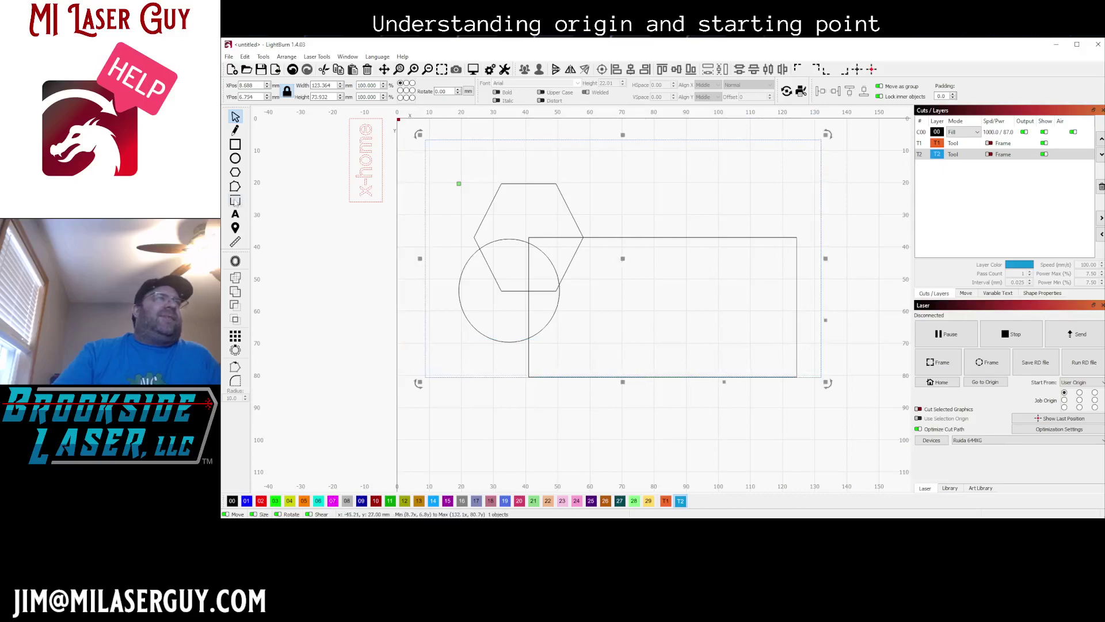
- Draw a small circle and an ellipse about 21 by 8 mm inside the T2 rectangle's upper-left area and group them with it
{"action": "left_click", "coordinate": [235, 158]}
{"action": "left_click_drag", "start_coordinate": [440, 152], "coordinate": [556, 185]}
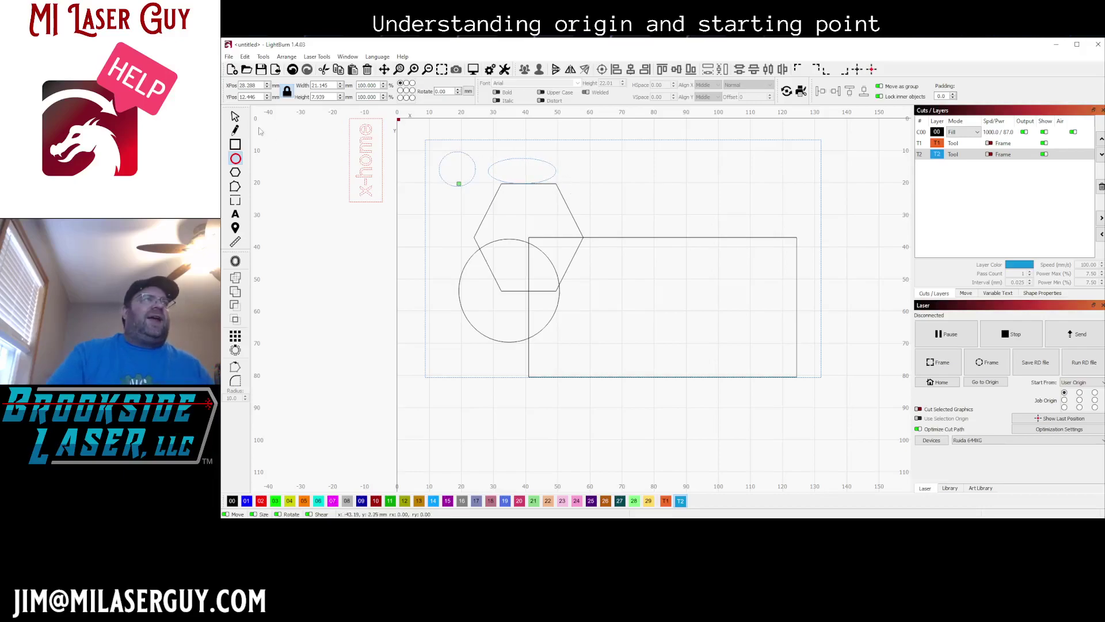
{"action": "left_click", "coordinate": [235, 116]}
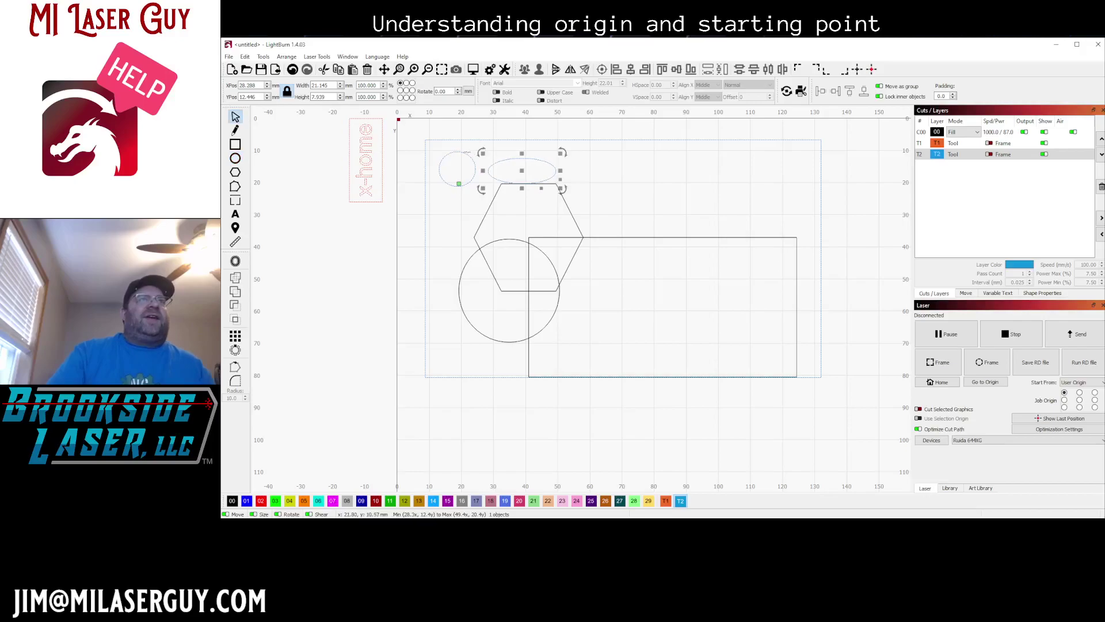
{"action": "left_click", "coordinate": [479, 139]}
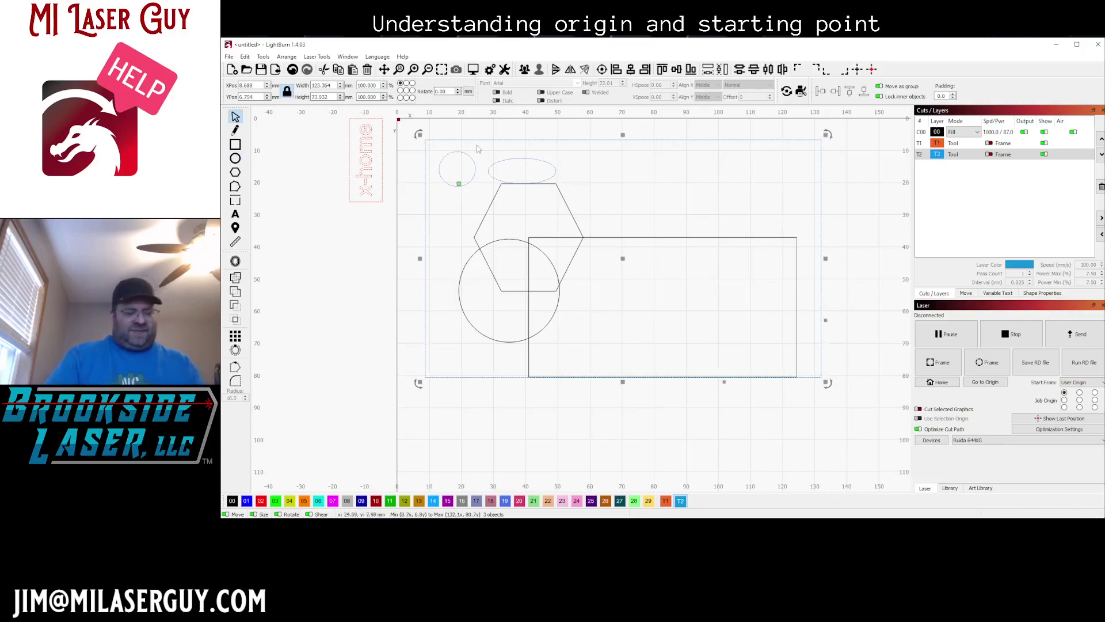
{"action": "key", "text": "ctrl+g"}
- Move the grouped T2 template across the black shapes, ending with its upper-left corner at about X 17.6, Y 4.6 mm
{"action": "left_click_drag", "start_coordinate": [624, 257], "coordinate": [654, 298]}
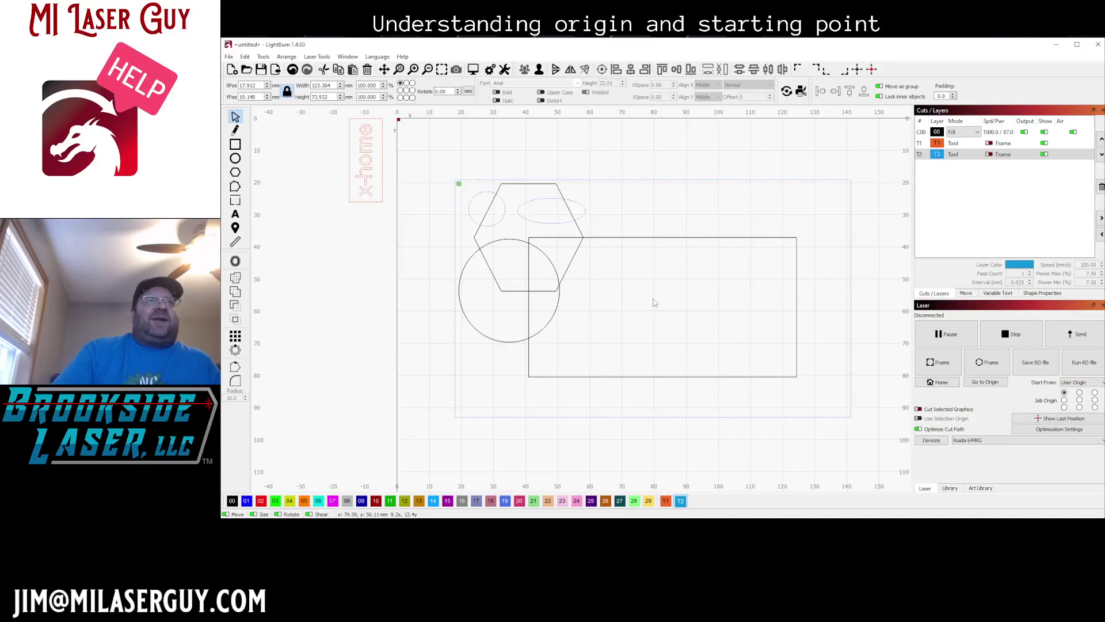
{"action": "left_click_drag", "start_coordinate": [654, 302], "coordinate": [654, 302]}
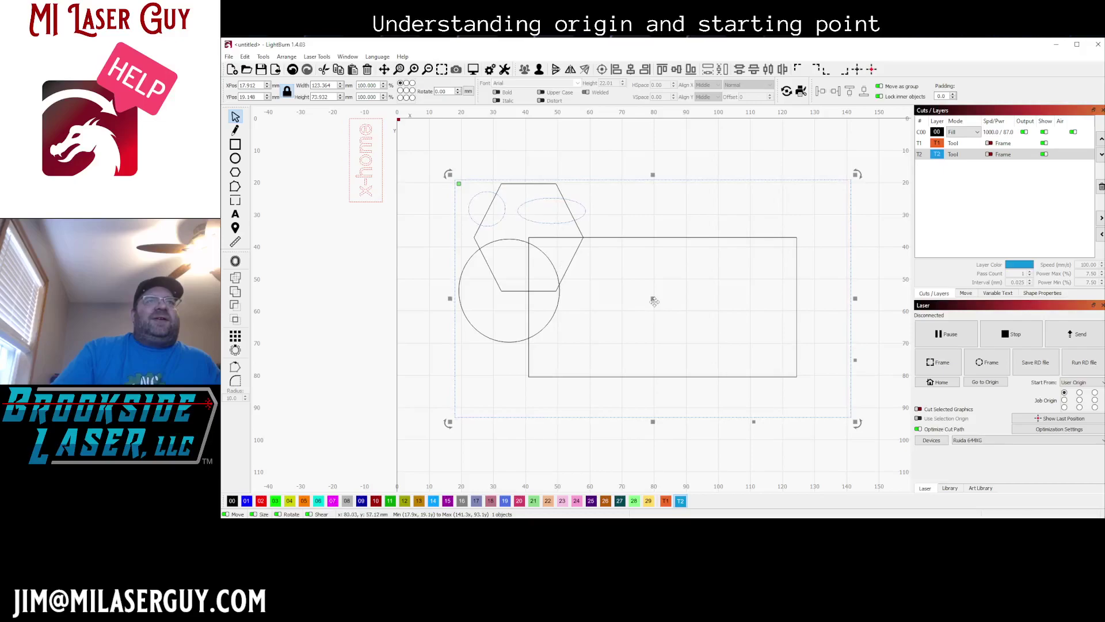
{"action": "left_click_drag", "start_coordinate": [655, 299], "coordinate": [652, 252]}
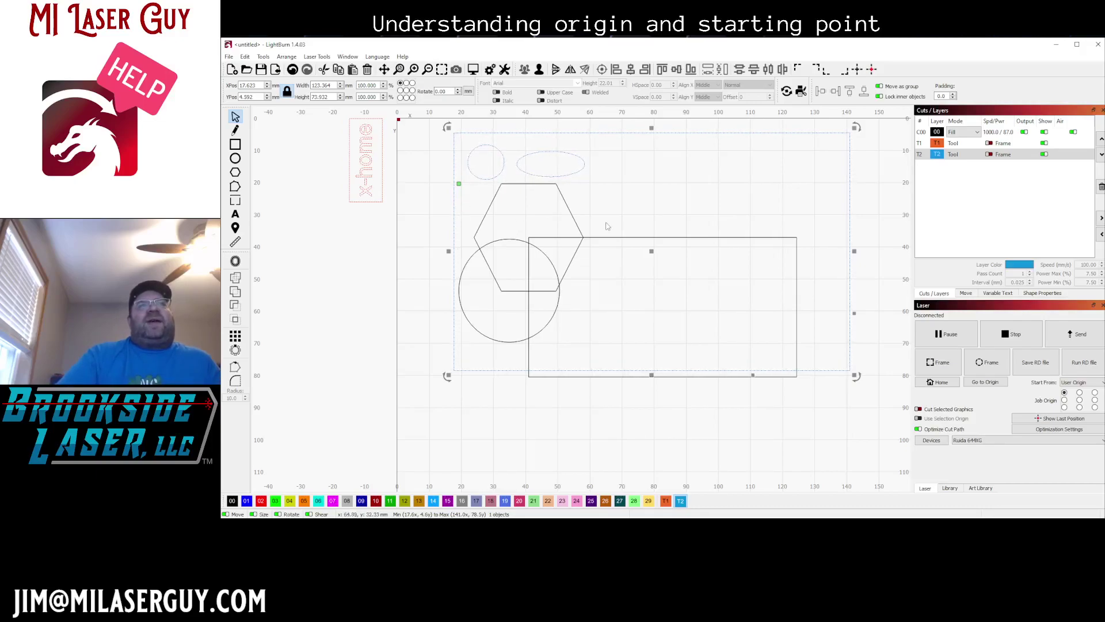
- Set the job origin to the lower-left corner and move the T2 template to about X -8, Y 8.5 mm
{"action": "left_click", "coordinate": [1065, 407]}
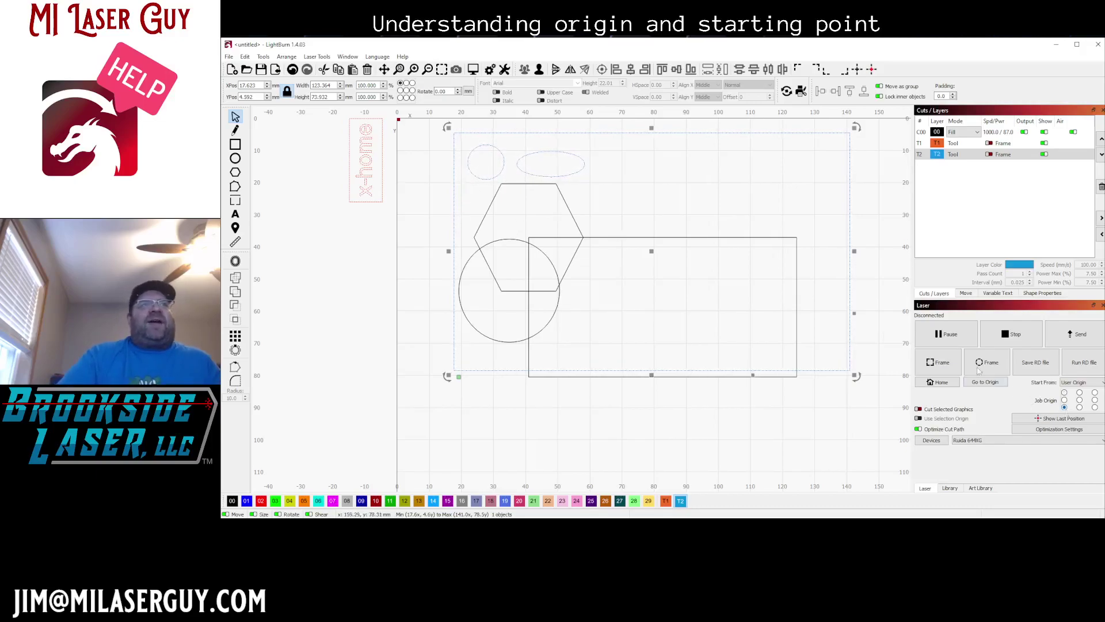
{"action": "left_click_drag", "start_coordinate": [653, 252], "coordinate": [652, 262]}
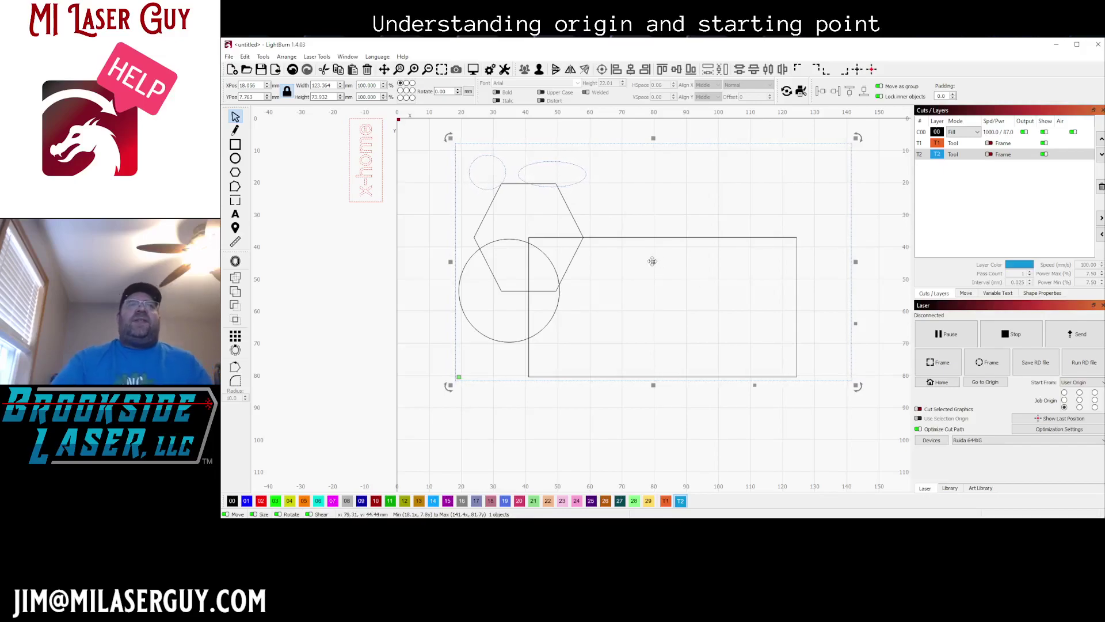
{"action": "left_click_drag", "start_coordinate": [652, 261], "coordinate": [570, 265]}
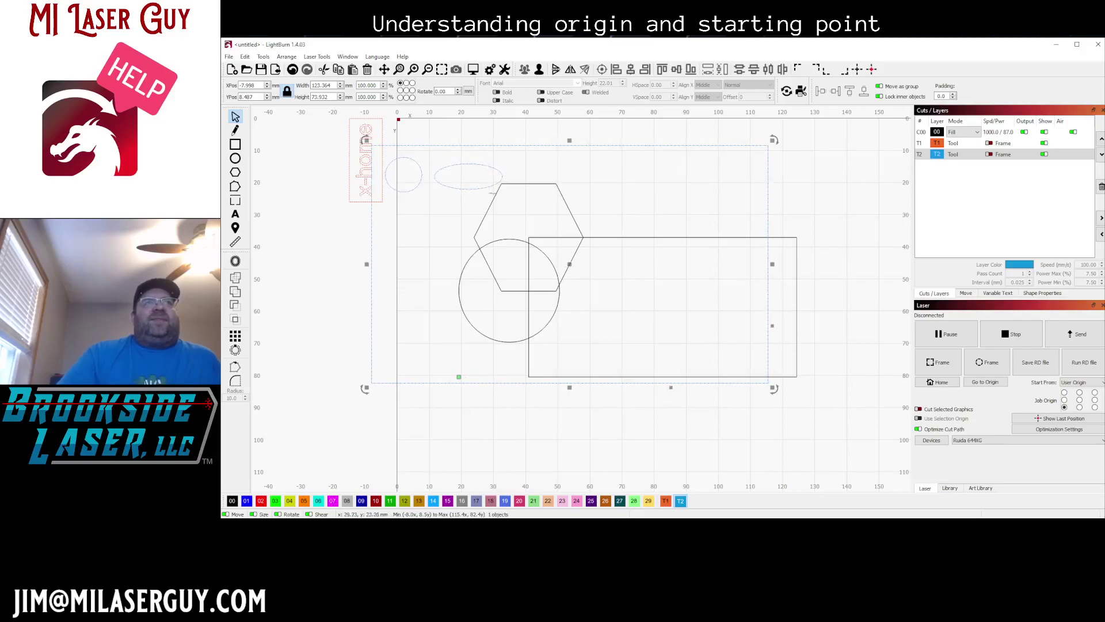
- Narrow the black rectangle to about 72 mm wide and shift it to about X 41.4, Y 37.6 mm
{"action": "left_click", "coordinate": [796, 303]}
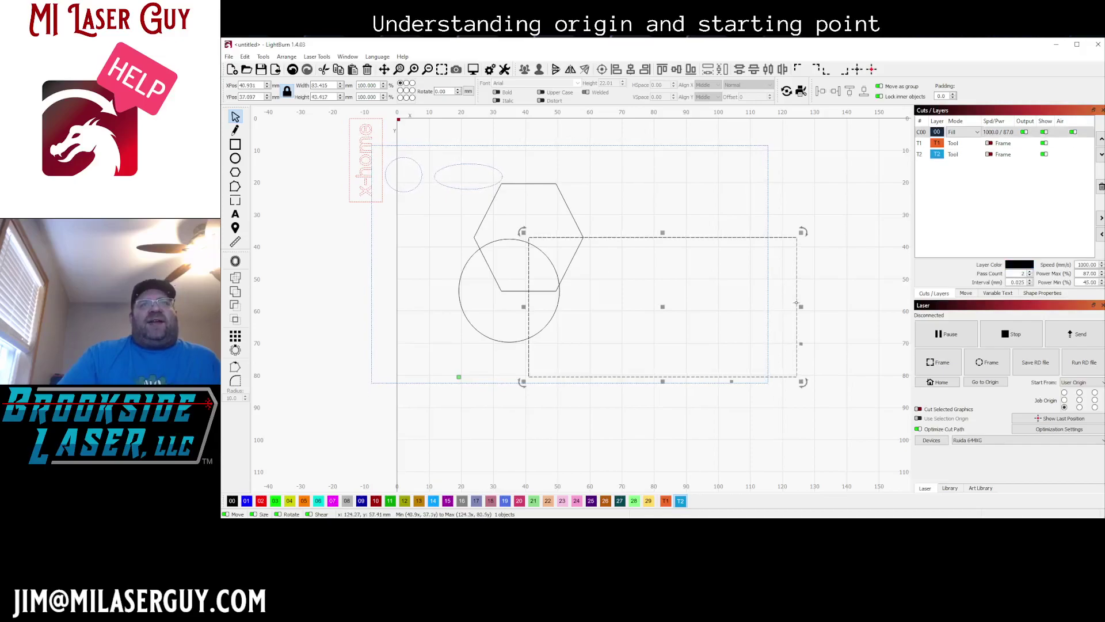
{"action": "left_click_drag", "start_coordinate": [802, 307], "coordinate": [765, 306]}
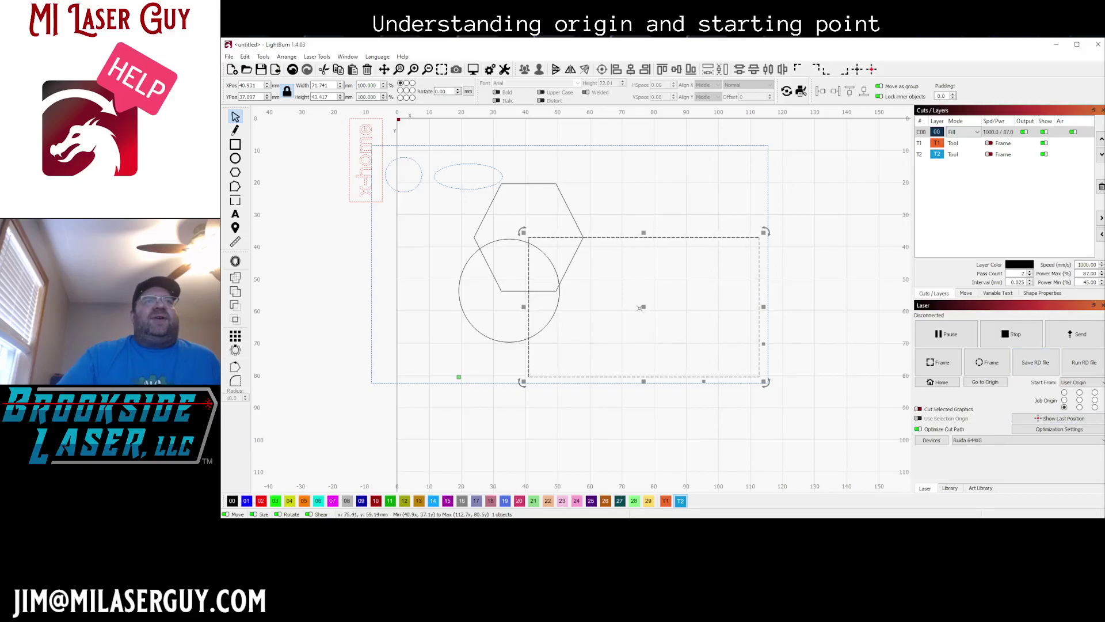
{"action": "left_click_drag", "start_coordinate": [642, 306], "coordinate": [647, 314]}
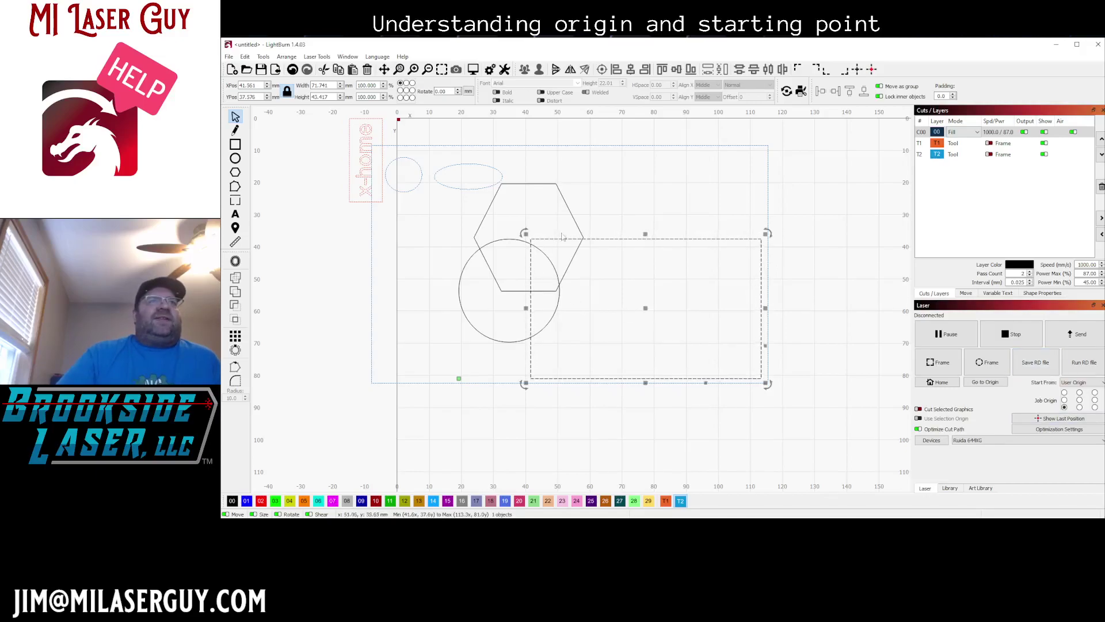
- Move the T2 template back inside the bed, with its upper-left corner at about X 9.8, Y 8.3 mm
{"action": "left_click", "coordinate": [607, 210]}
{"action": "left_click", "coordinate": [601, 146]}
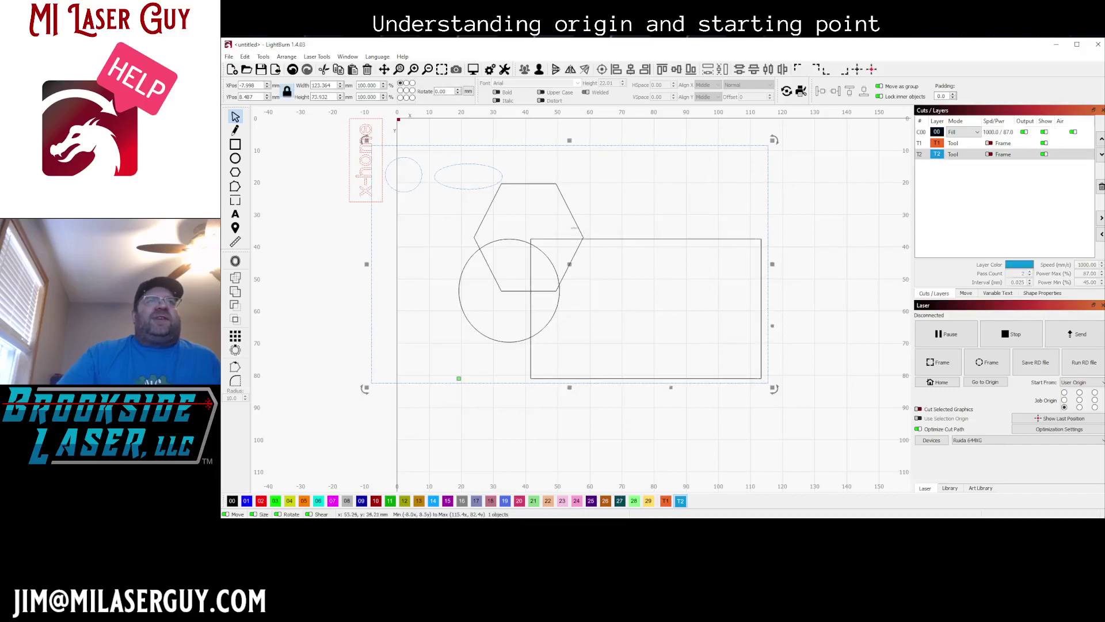
{"action": "left_click_drag", "start_coordinate": [570, 266], "coordinate": [638, 270]}
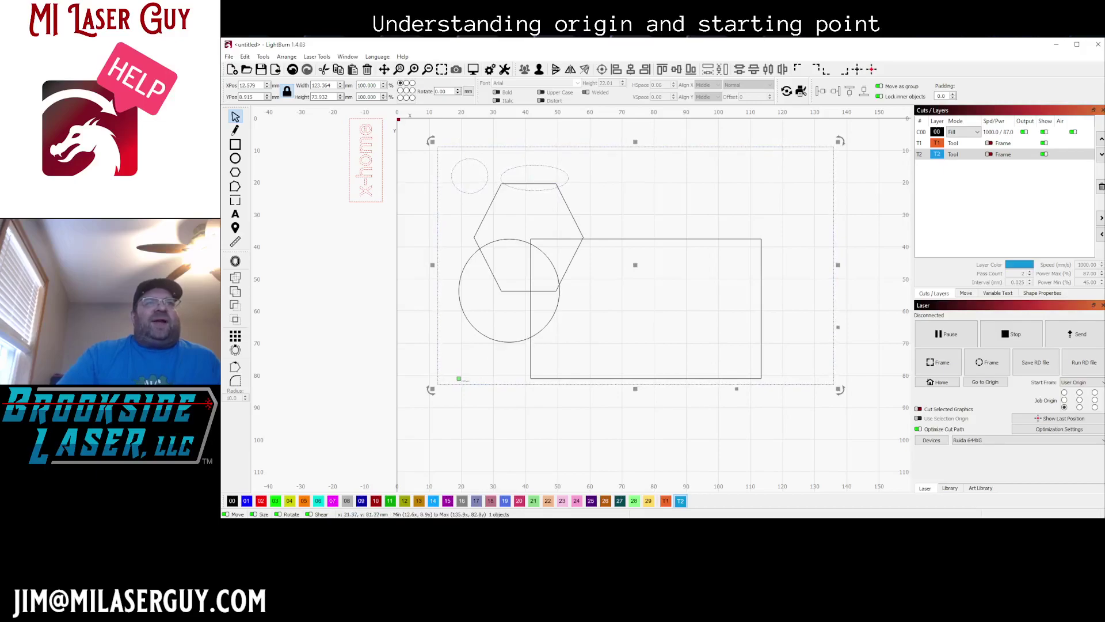
{"action": "mouse_move", "coordinate": [637, 268]}
{"action": "left_mouse_down"}
{"action": "mouse_move", "coordinate": [668, 266]}
{"action": "mouse_move", "coordinate": [628, 267]}
{"action": "left_mouse_up"}
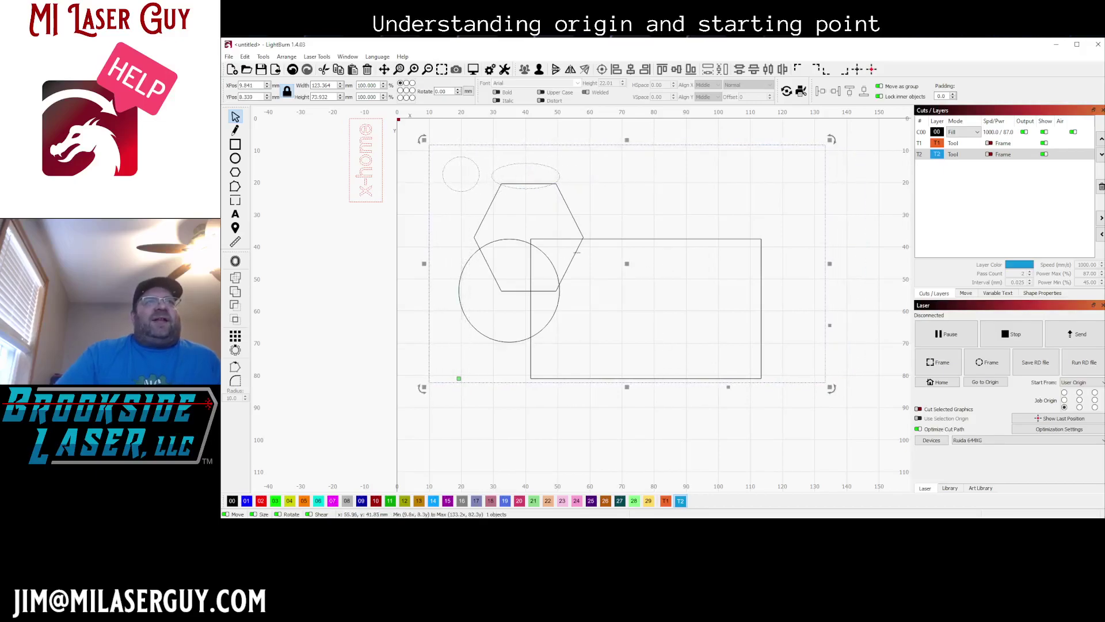
- Group the black hexagon, circle and rectangle and move them to about X 37.9, Y 20.3 mm within the template's lower-right corner
{"action": "left_click", "coordinate": [577, 252]}
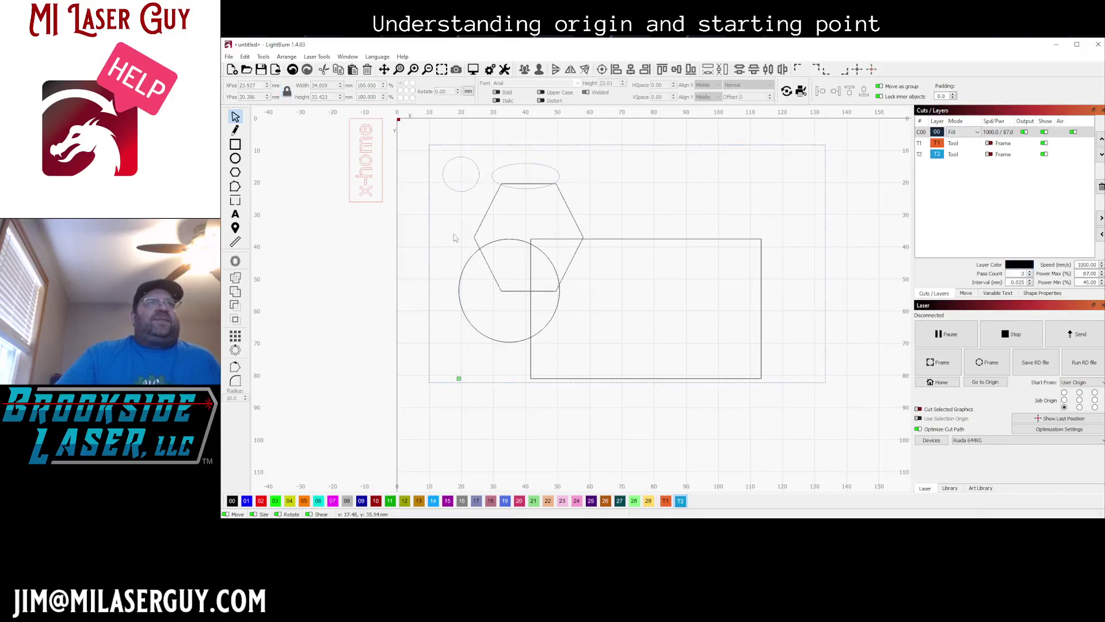
{"action": "mouse_move", "coordinate": [440, 187]}
{"action": "left_mouse_down"}
{"action": "mouse_move", "coordinate": [599, 365]}
{"action": "mouse_move", "coordinate": [781, 386]}
{"action": "left_mouse_up"}
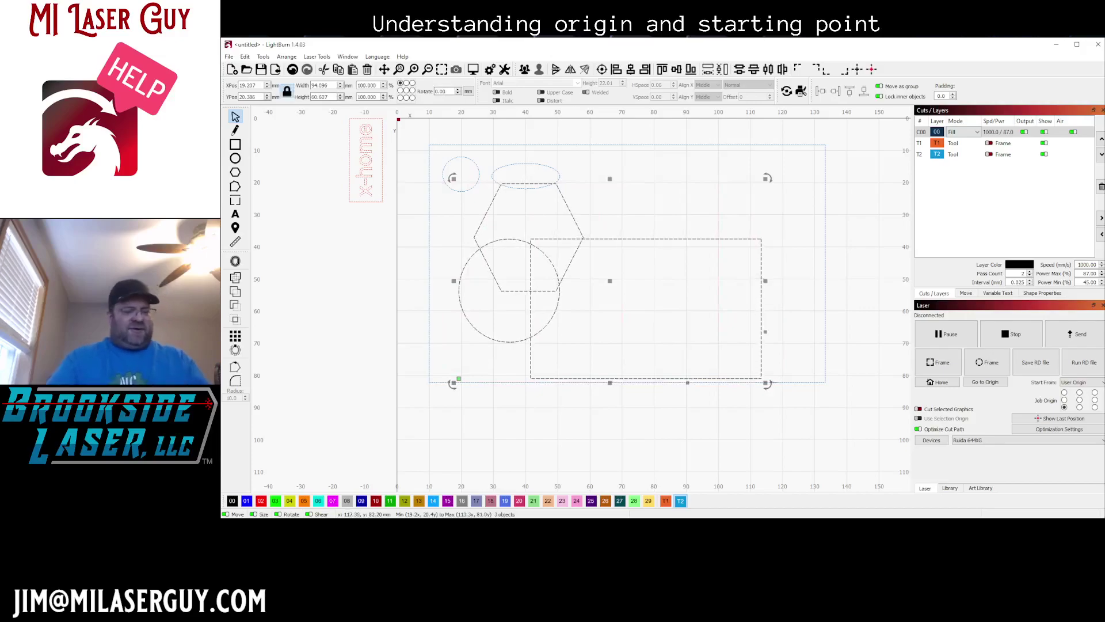
{"action": "key", "text": "ctrl+g"}
{"action": "left_click_drag", "start_coordinate": [609, 281], "coordinate": [664, 289]}
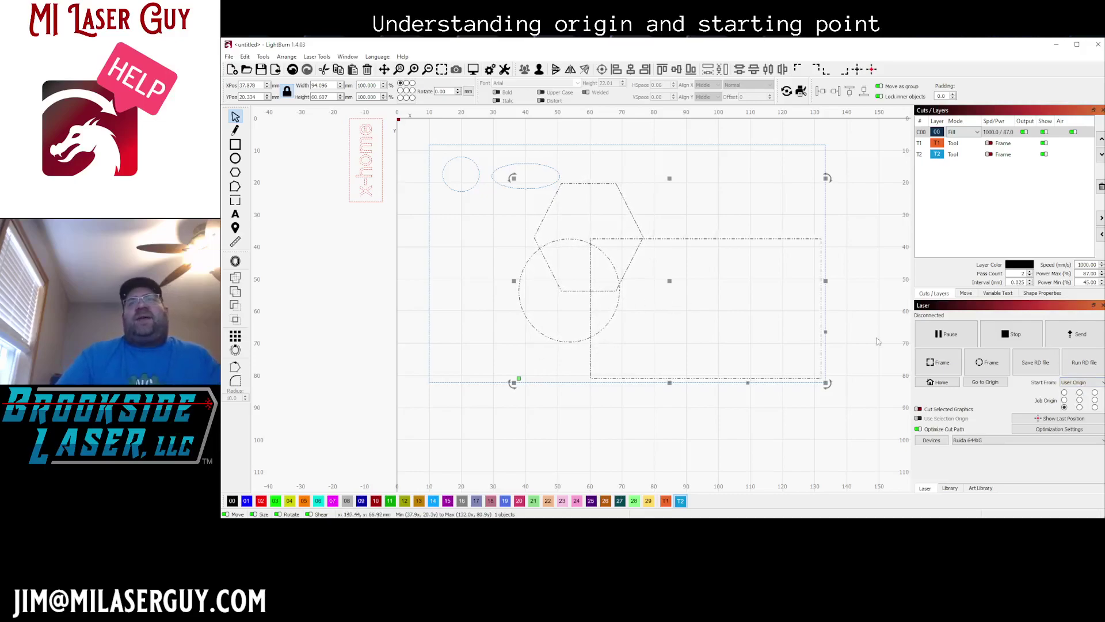
- Switch the job origin between corner and center anchors, finishing with the center
{"action": "left_click", "coordinate": [1096, 407]}
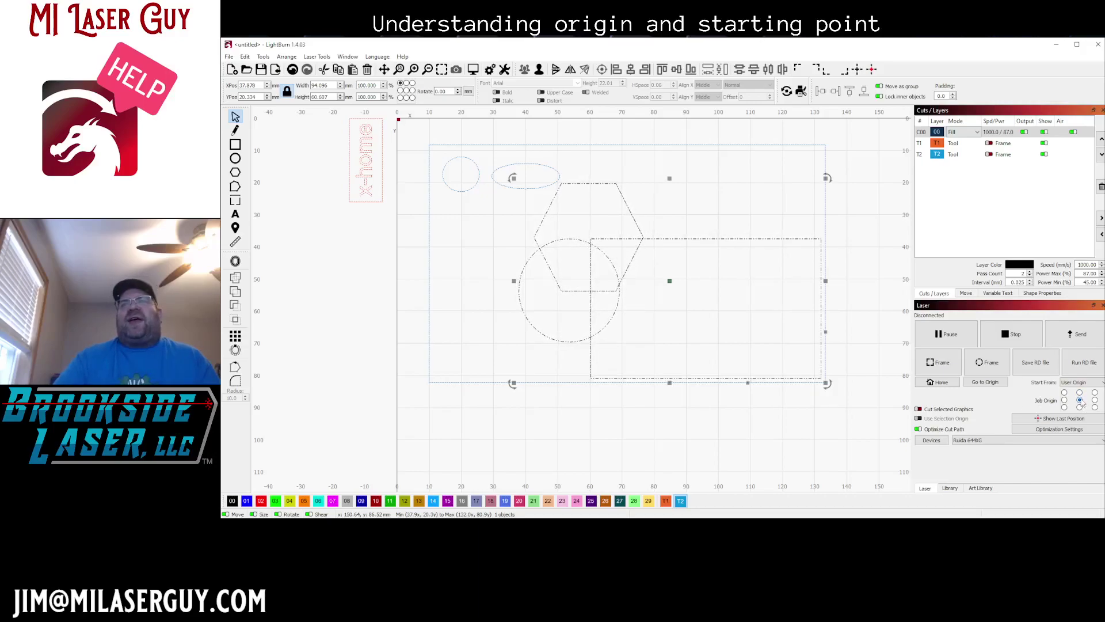
{"action": "left_click", "coordinate": [1065, 392]}
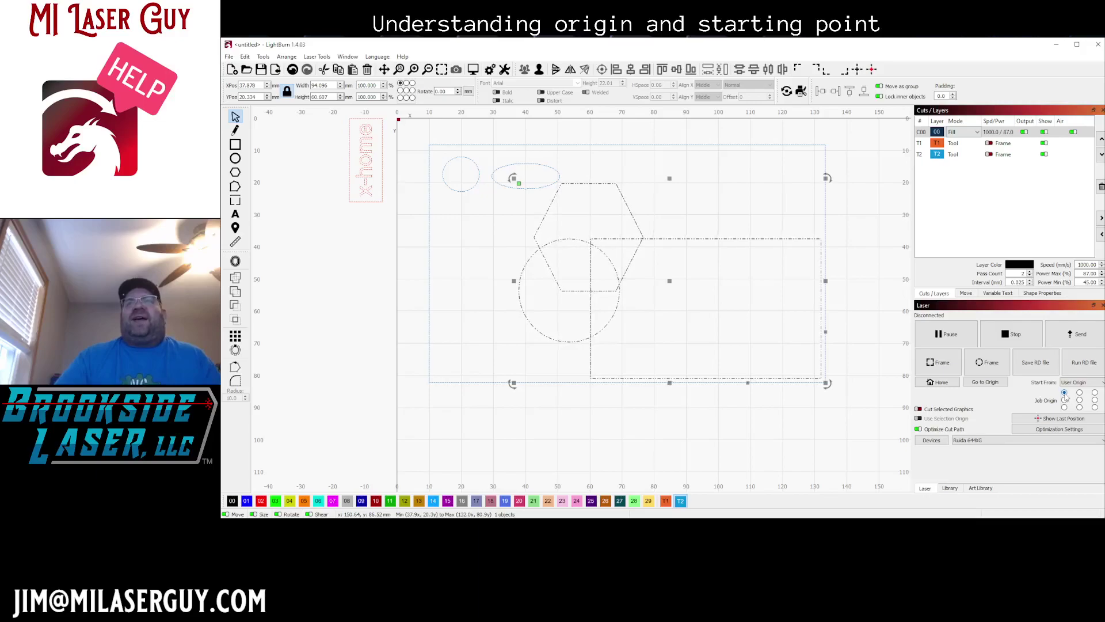
{"action": "left_click", "coordinate": [1079, 399]}
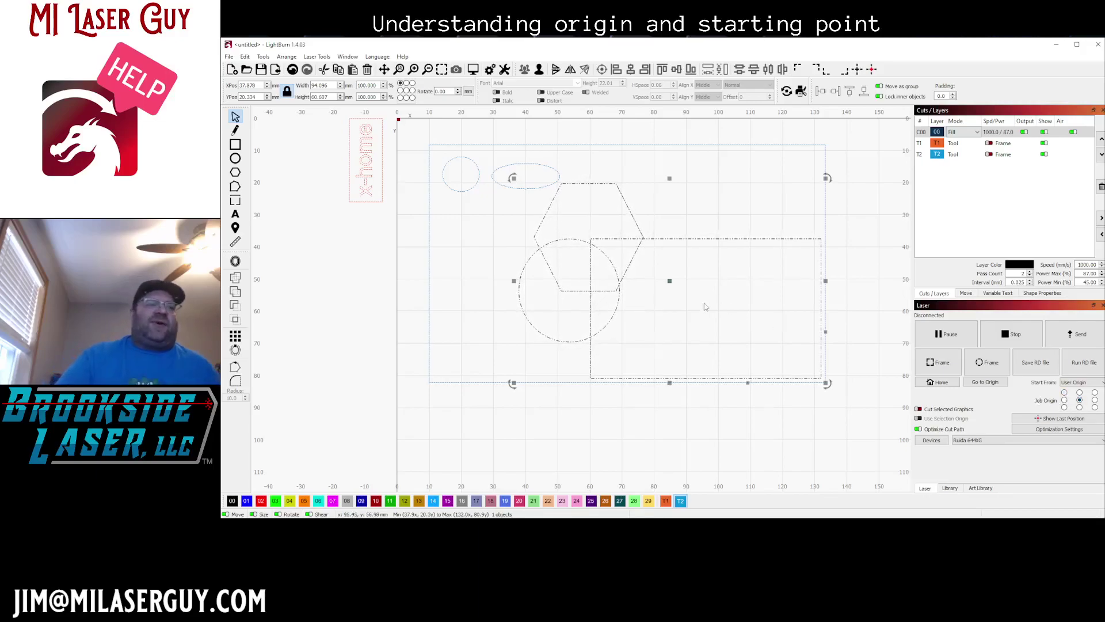
- Draw a second T2 rectangle about 137 by 73 mm around most of the black shapes, starting at about X 14.5, Y 27.3 mm
{"action": "left_click", "coordinate": [644, 264]}
{"action": "left_click", "coordinate": [236, 144]}
{"action": "left_click_drag", "start_coordinate": [444, 206], "coordinate": [884, 442]}
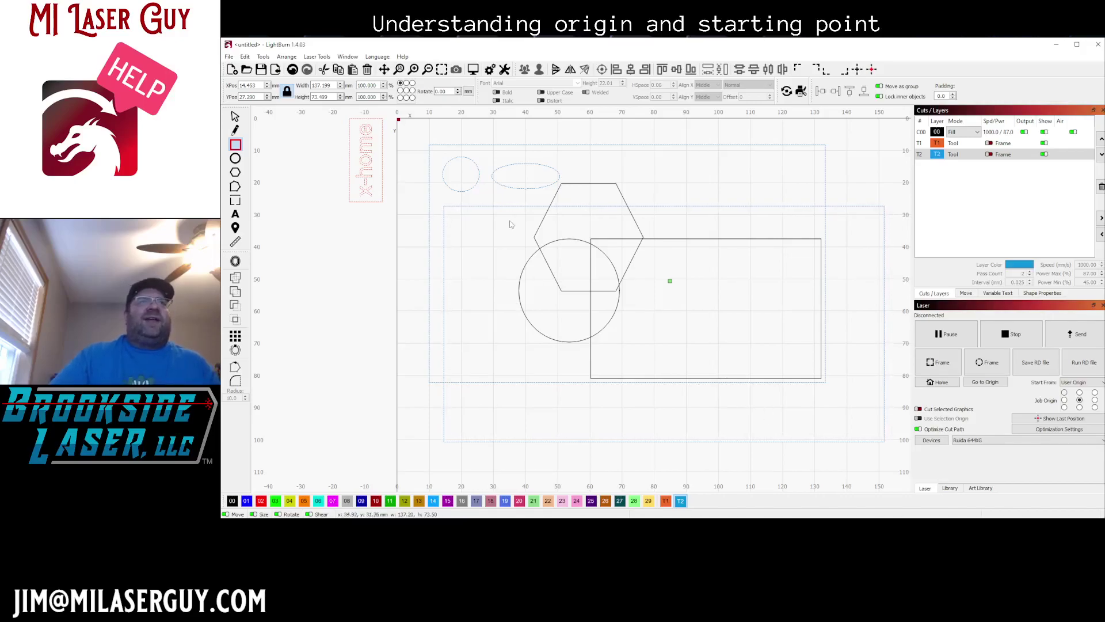
{"action": "left_click_drag", "start_coordinate": [646, 241], "coordinate": [646, 239]}
{"action": "key", "text": "Escape"}
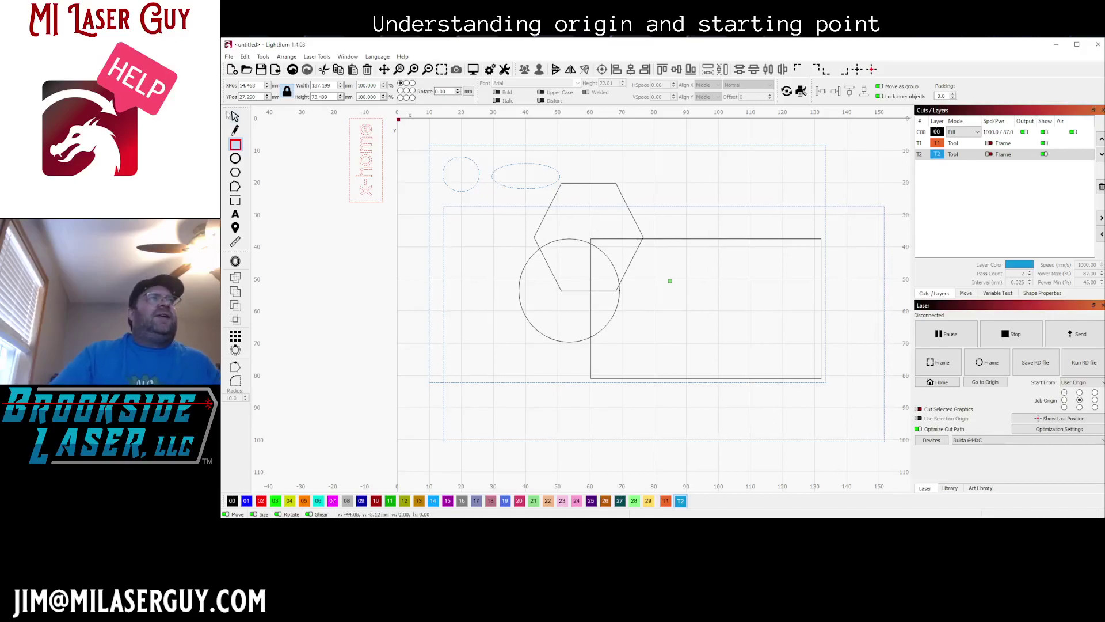
{"action": "key", "text": "Escape"}
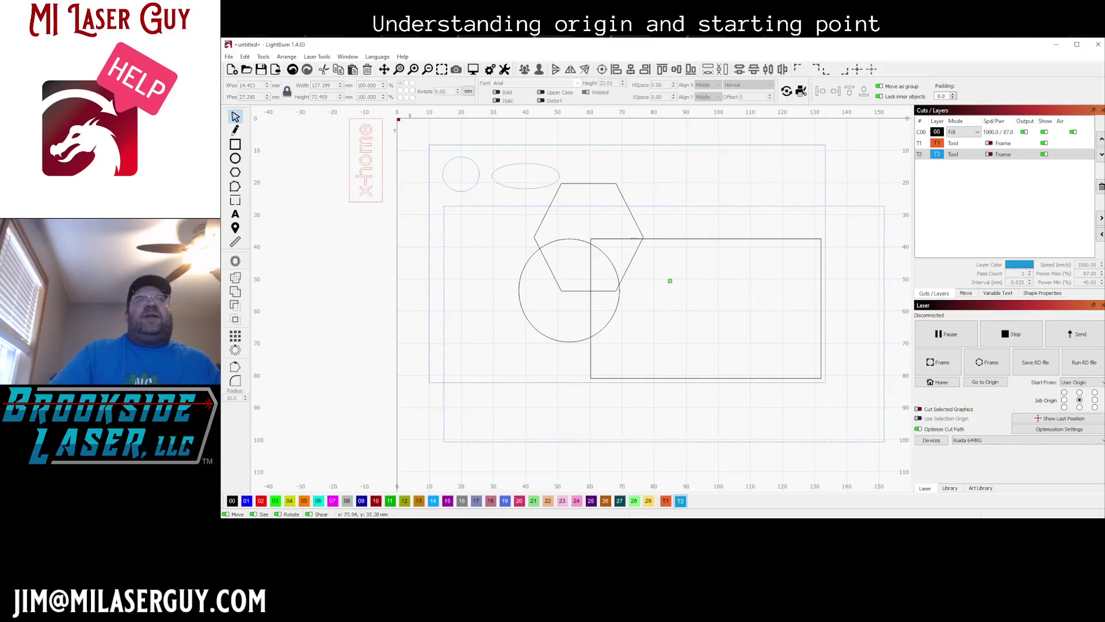
- Turn off output for layer 00 and delete the grouped T2 template containing the small circle and ellipse
{"action": "left_click", "coordinate": [1047, 132]}
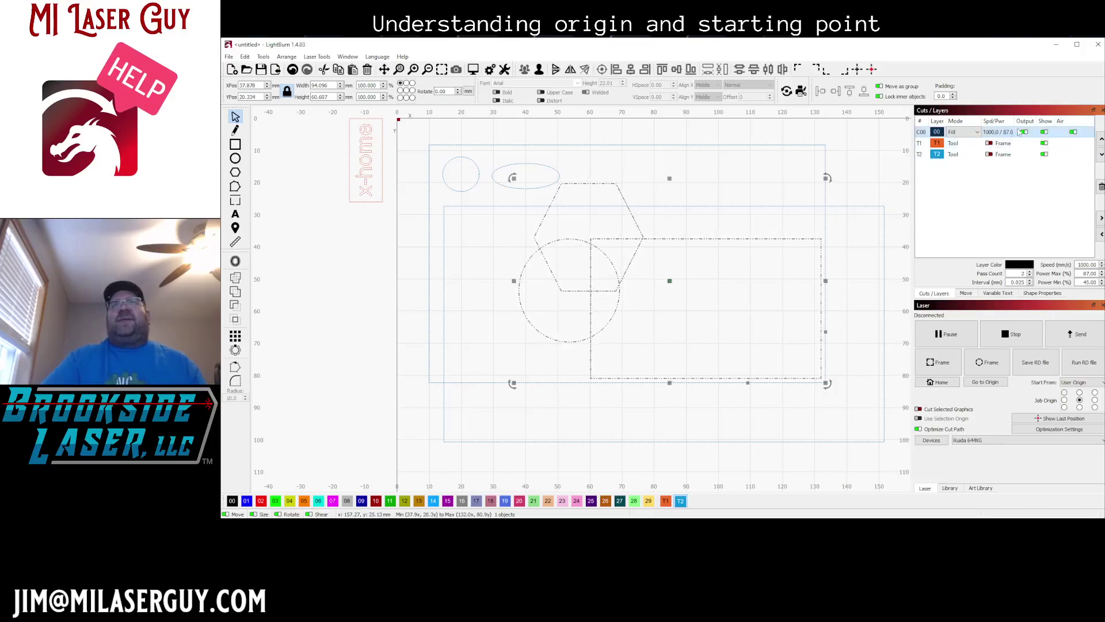
{"action": "left_click", "coordinate": [1024, 132]}
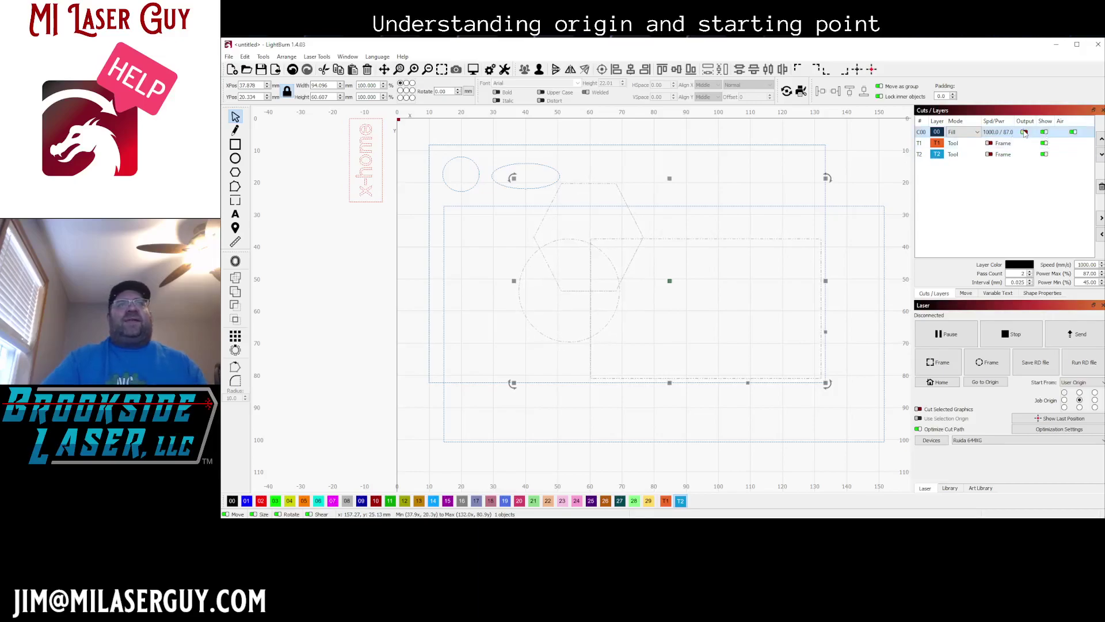
{"action": "left_click", "coordinate": [812, 265]}
{"action": "left_click", "coordinate": [824, 150]}
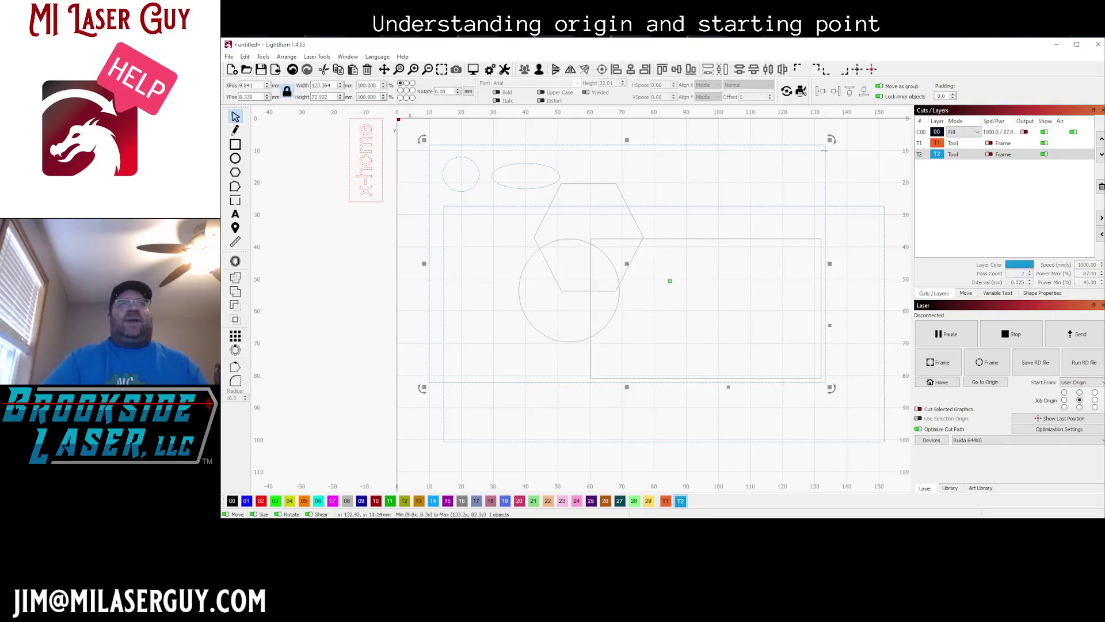
{"action": "key", "text": "Delete"}
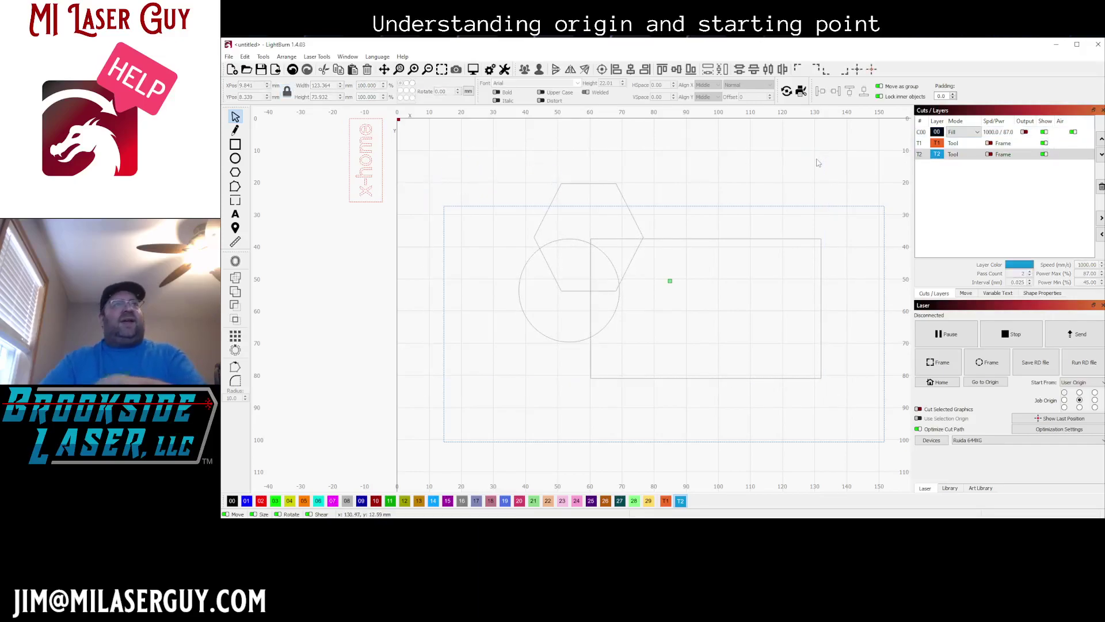
- Hide layer 00 and move the remaining T2 rectangle's upper-left corner to about X 15.6, Y 12.3 mm
{"action": "left_click", "coordinate": [1049, 134]}
{"action": "left_click", "coordinate": [1044, 133]}
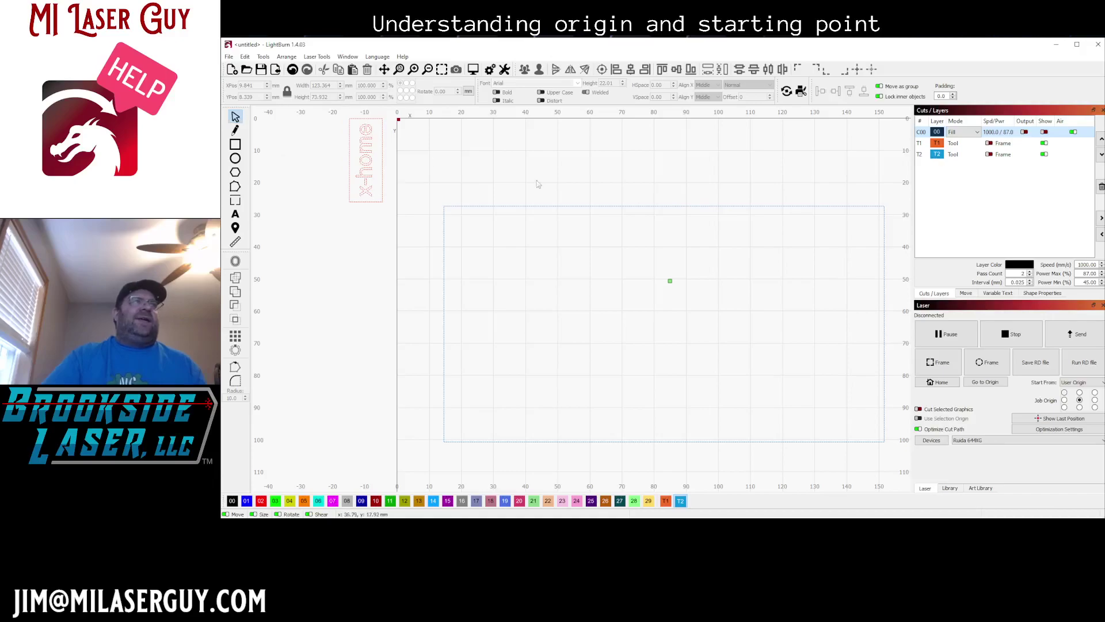
{"action": "left_click", "coordinate": [649, 207]}
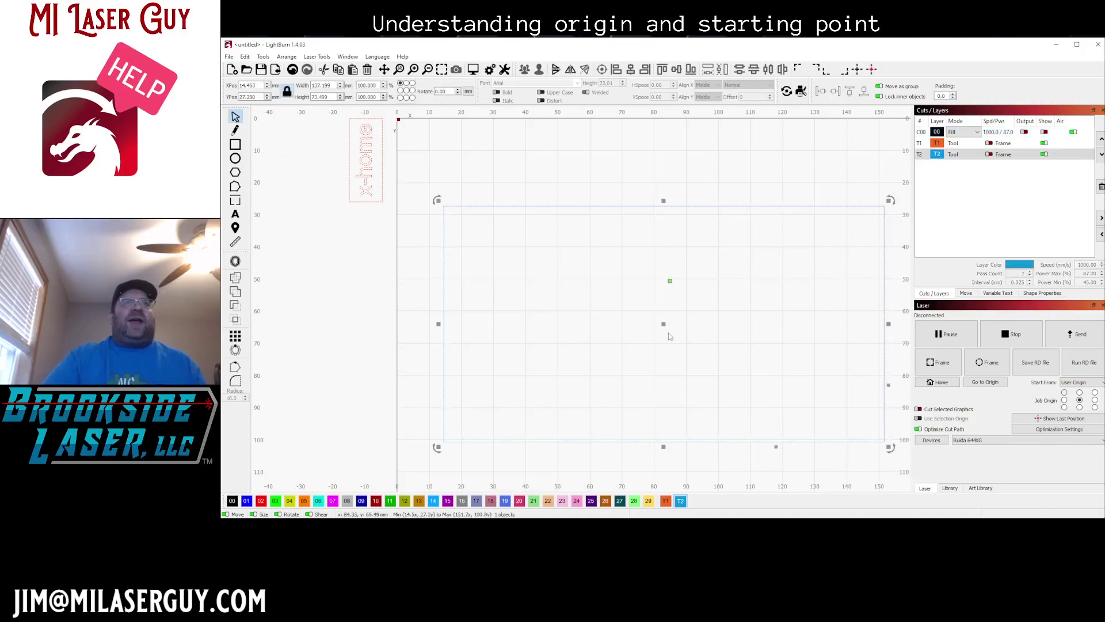
{"action": "left_click_drag", "start_coordinate": [666, 321], "coordinate": [654, 286]}
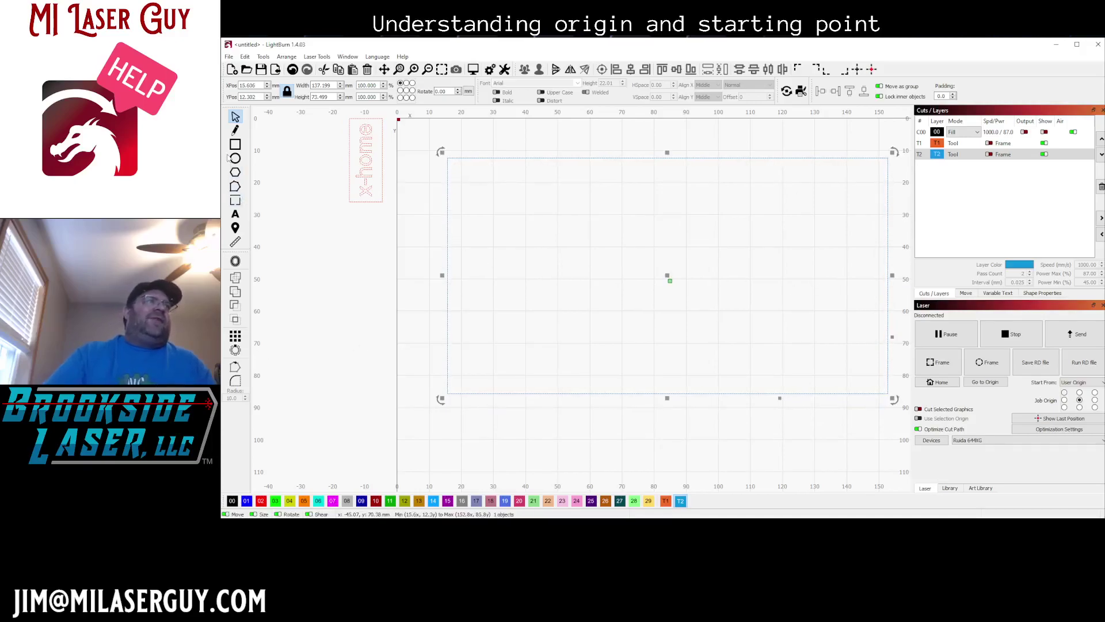
- Draw two diagonal lines on layer T2 connecting the opposite corners of the rectangle
{"action": "left_click", "coordinate": [235, 130]}
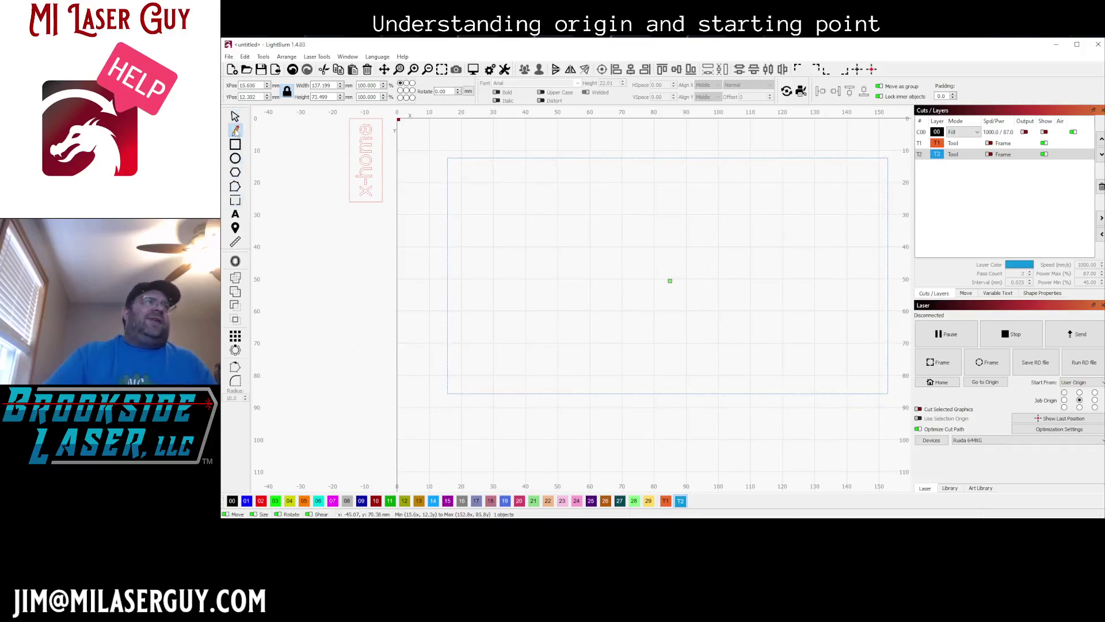
{"action": "left_click", "coordinate": [448, 393]}
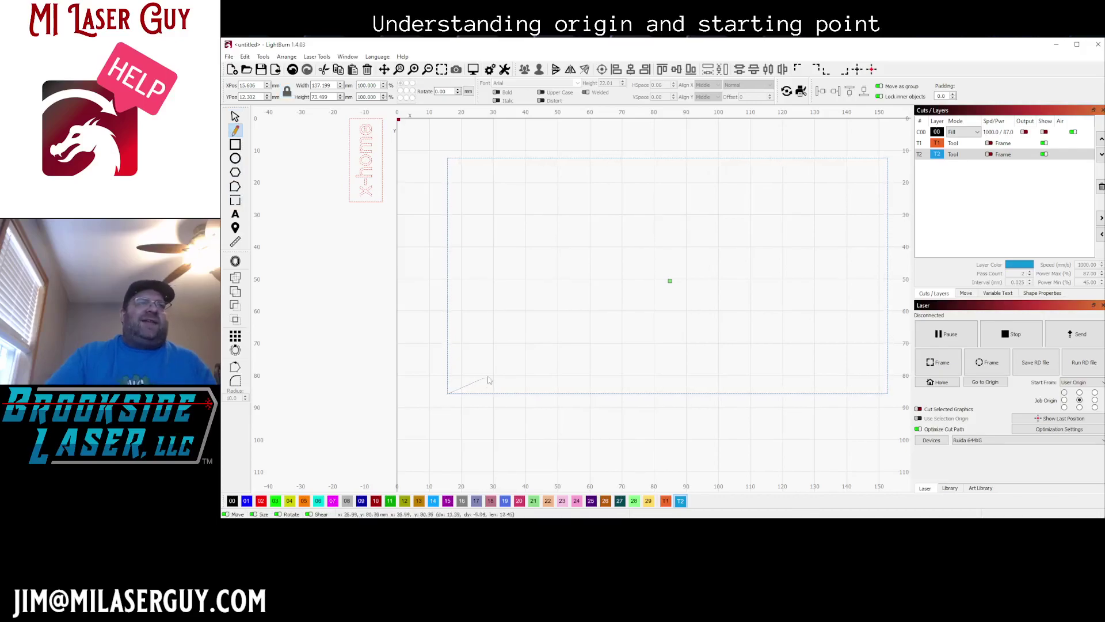
{"action": "double_click", "coordinate": [890, 158]}
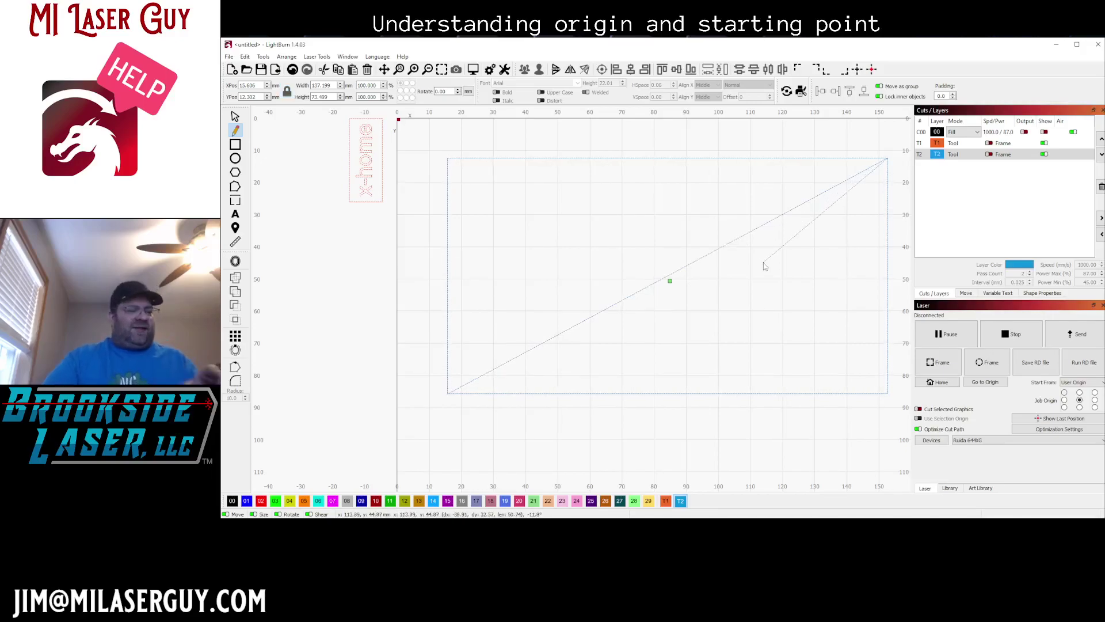
{"action": "left_click", "coordinate": [448, 157]}
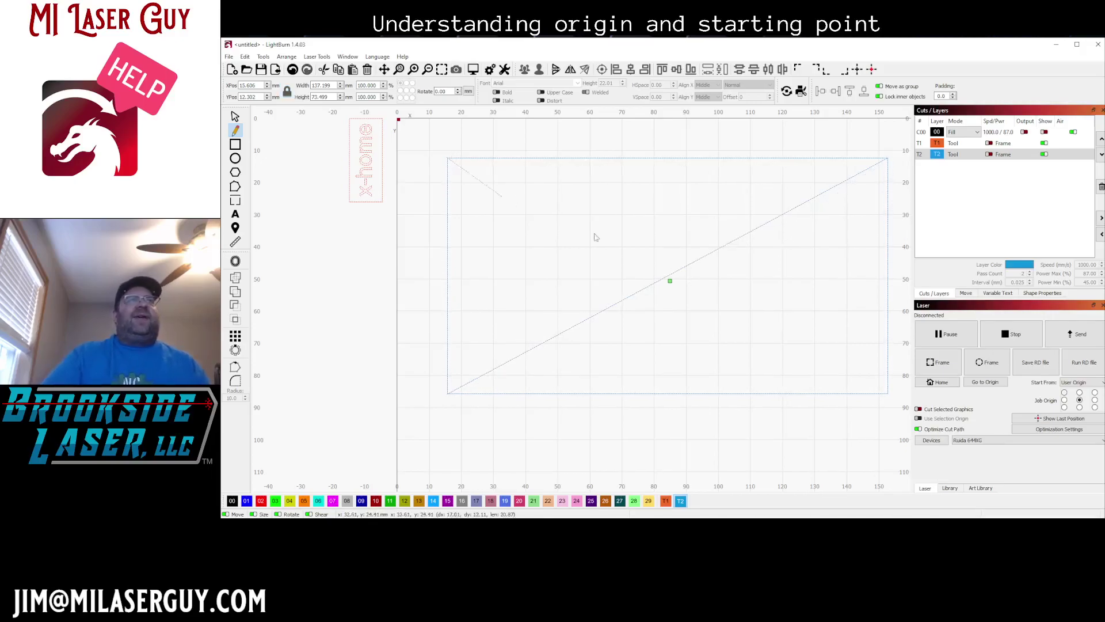
{"action": "double_click", "coordinate": [889, 394]}
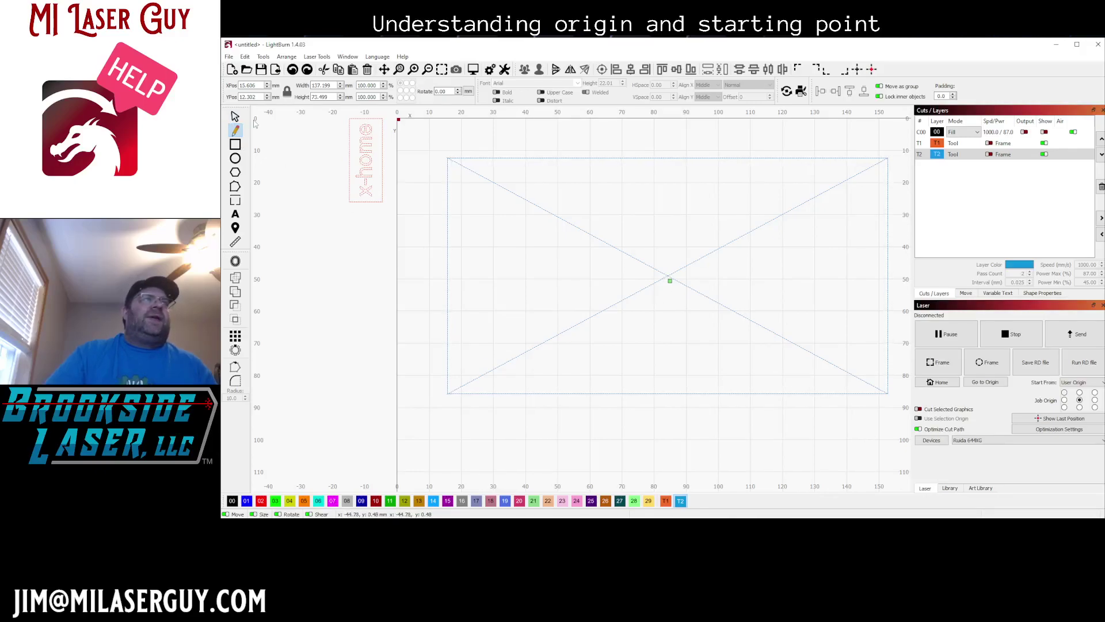
{"action": "key", "text": "Escape"}
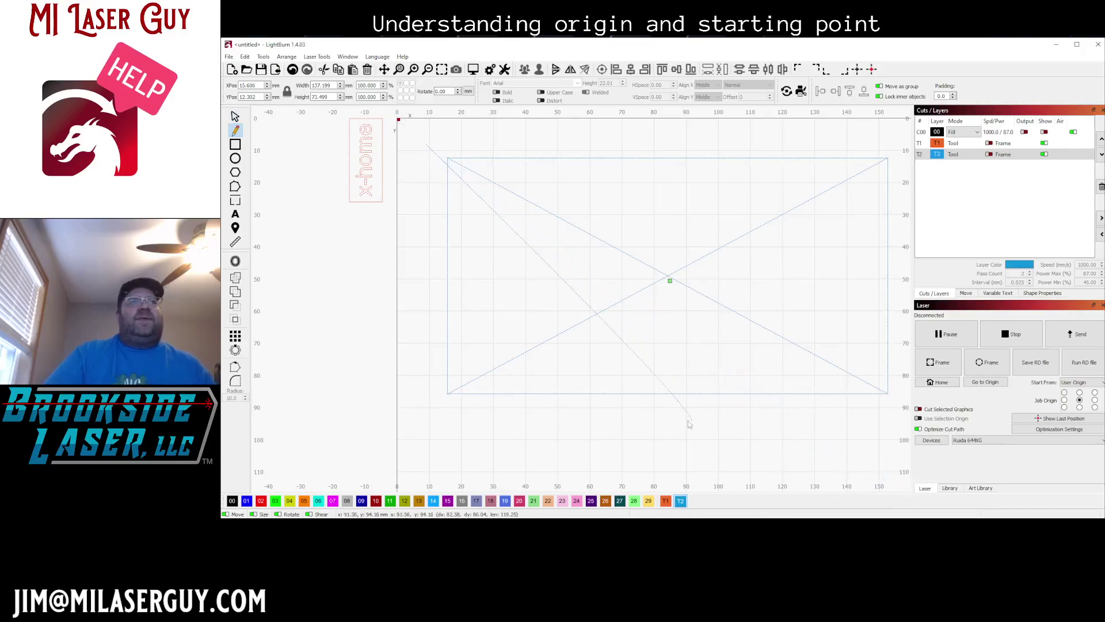
- Select the T2 rectangle with its diagonals, center it on the job origin marker, then shift its upper-left corner to about X 13.0, Y 20.5 mm
{"action": "left_click", "coordinate": [235, 117]}
{"action": "left_click", "coordinate": [448, 158]}
{"action": "left_click", "coordinate": [463, 260]}
{"action": "left_click_drag", "start_coordinate": [423, 137], "coordinate": [895, 437]}
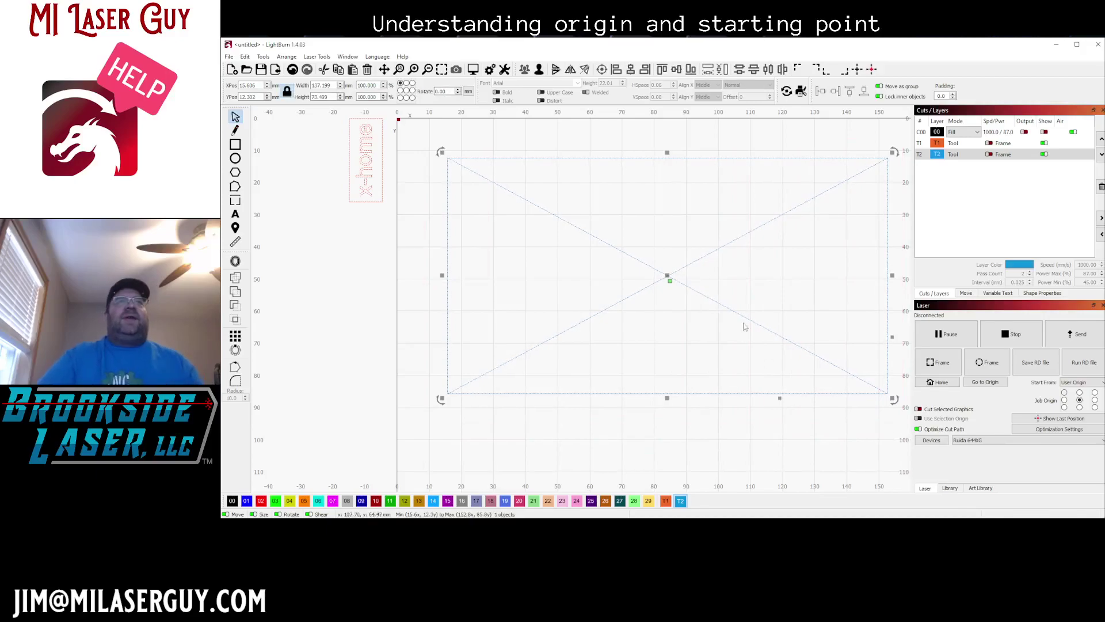
{"action": "left_click_drag", "start_coordinate": [669, 275], "coordinate": [671, 282]}
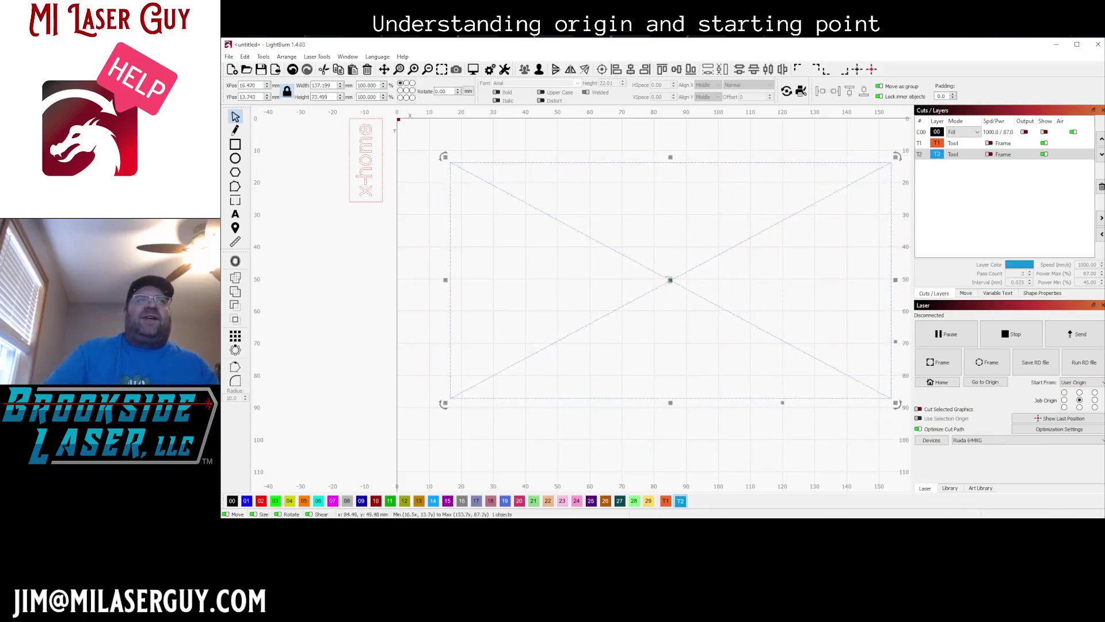
{"action": "left_click_drag", "start_coordinate": [671, 282], "coordinate": [667, 308]}
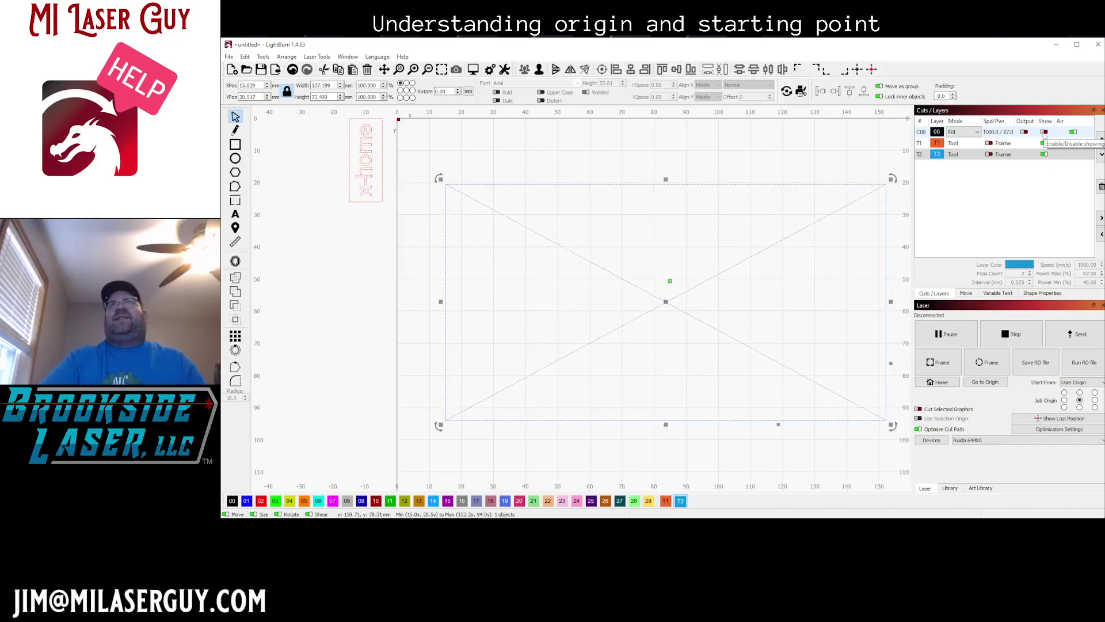
- Show layer 00 with output on and move the grouped black shapes' center onto the crossing of the T2 diagonals
{"action": "left_click", "coordinate": [1044, 132]}
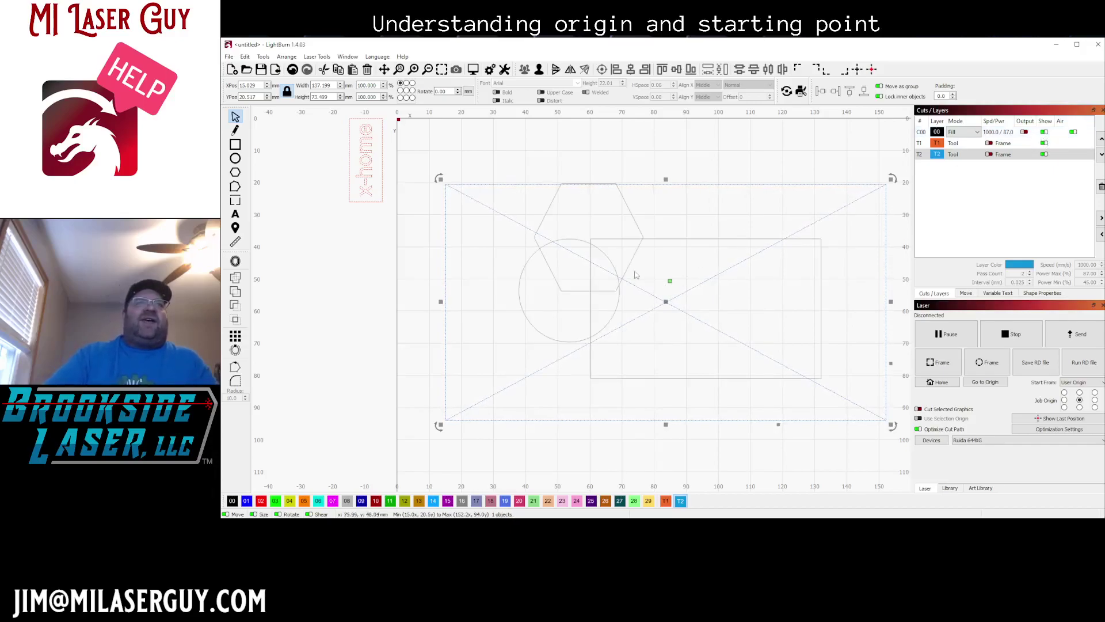
{"action": "left_click", "coordinate": [623, 238]}
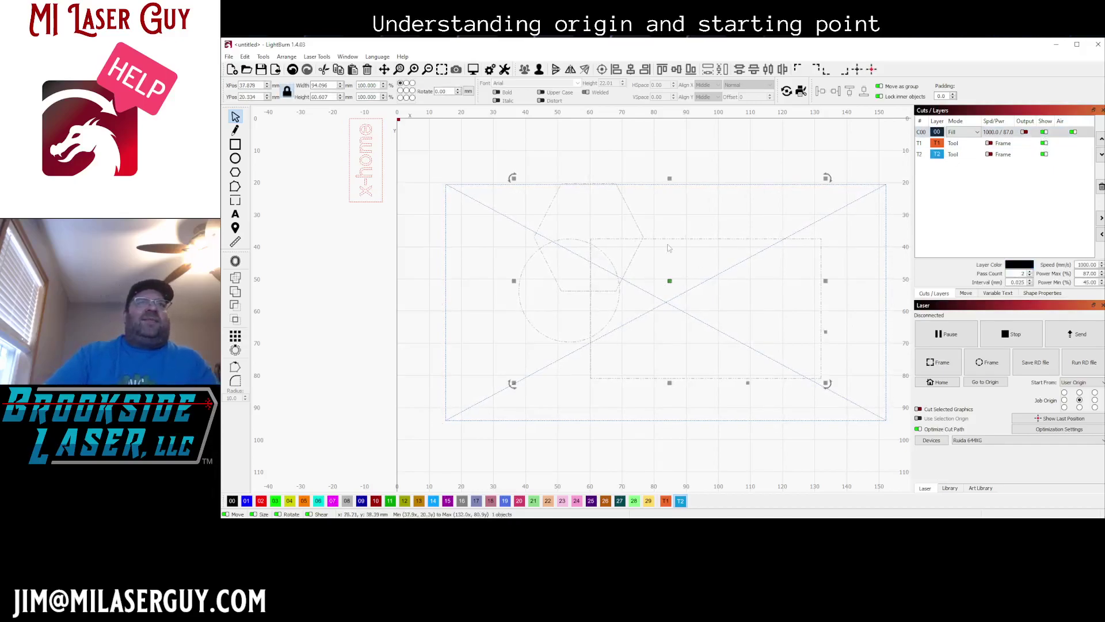
{"action": "left_click", "coordinate": [1024, 132]}
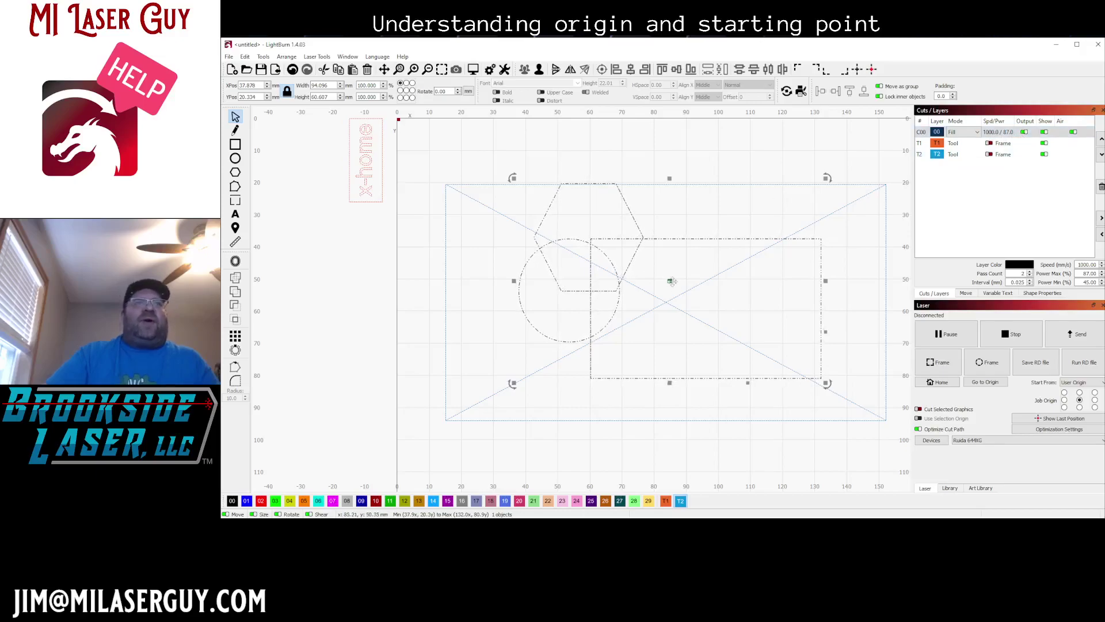
{"action": "left_click_drag", "start_coordinate": [671, 280], "coordinate": [666, 303]}
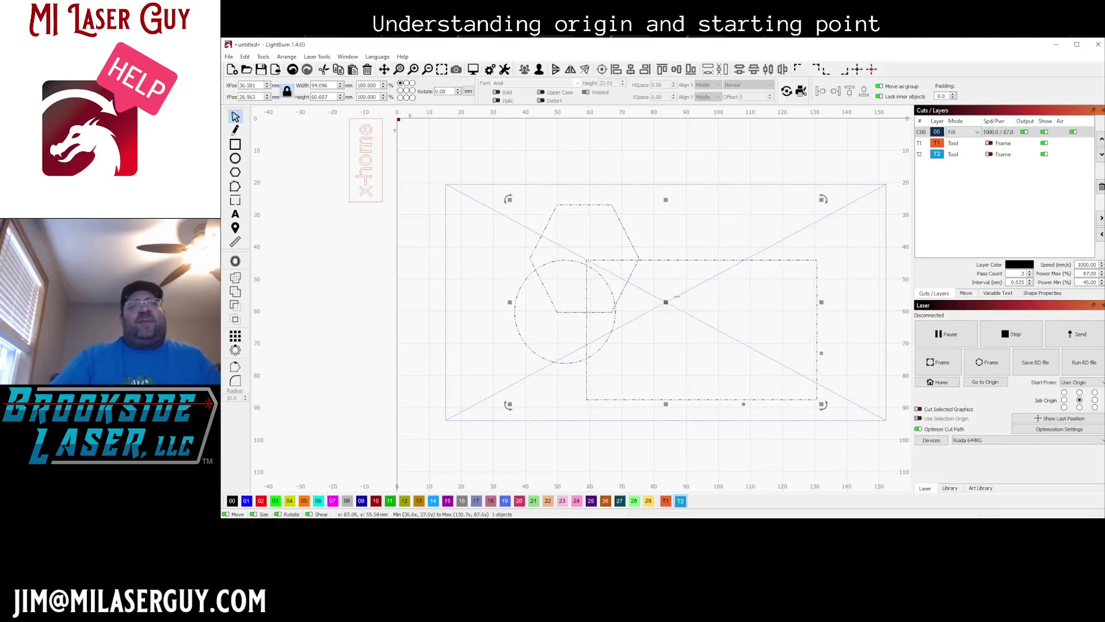
- Delete the T2 rectangle with its diagonals and move the black shapes' upper-left corner to about X 39.9, Y 32.4 mm
{"action": "left_click_drag", "start_coordinate": [666, 303], "coordinate": [658, 226]}
{"action": "left_click", "coordinate": [690, 287]}
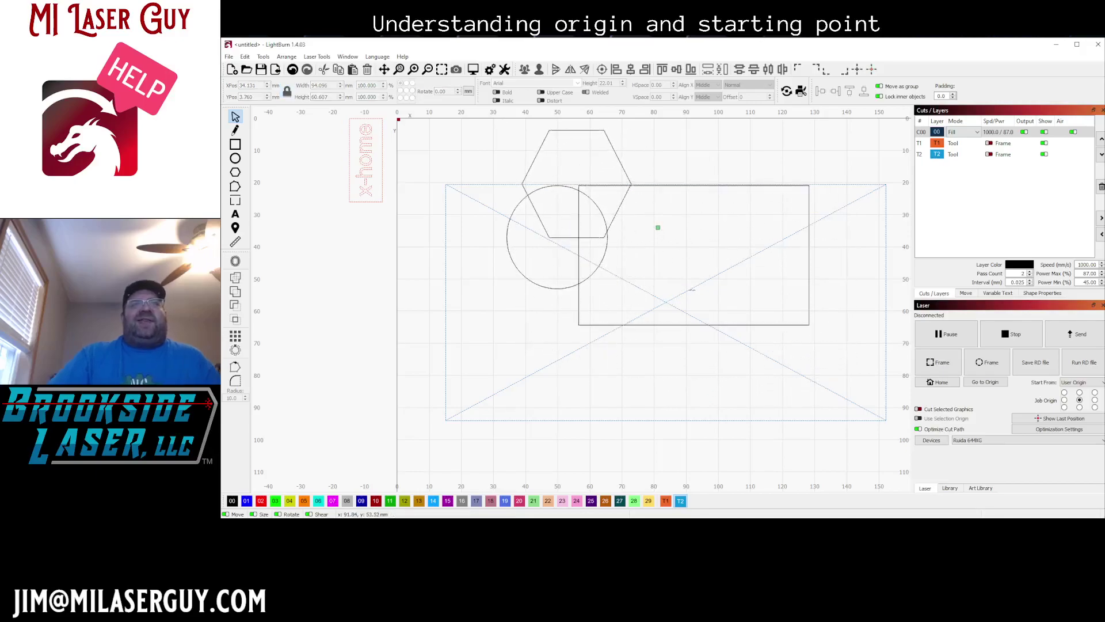
{"action": "key", "text": "Delete"}
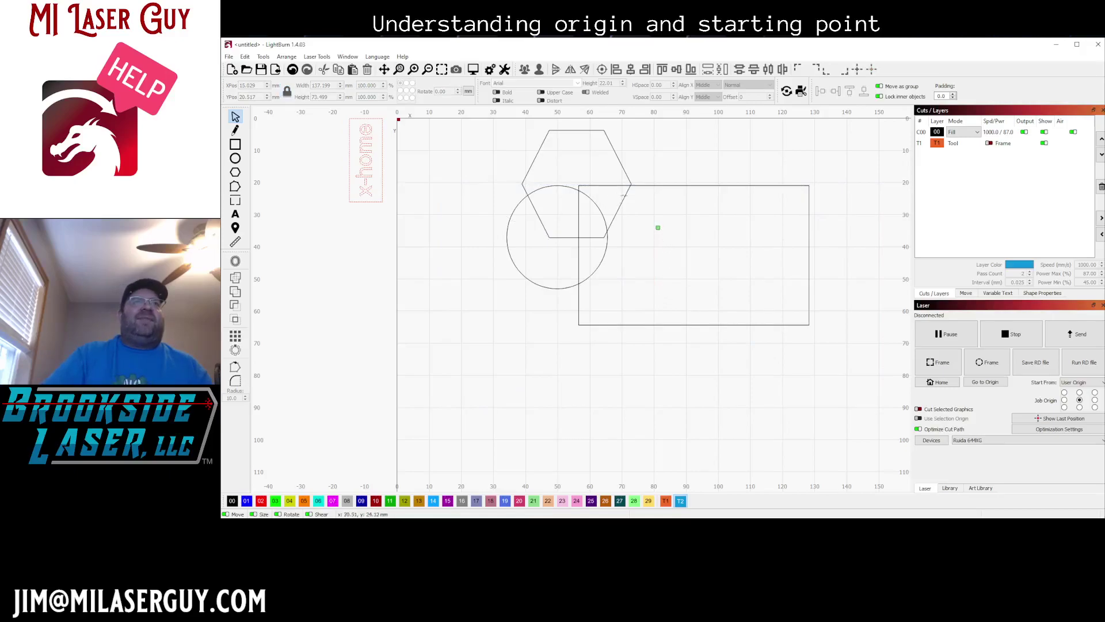
{"action": "left_click", "coordinate": [625, 195]}
{"action": "left_click_drag", "start_coordinate": [657, 228], "coordinate": [671, 322]}
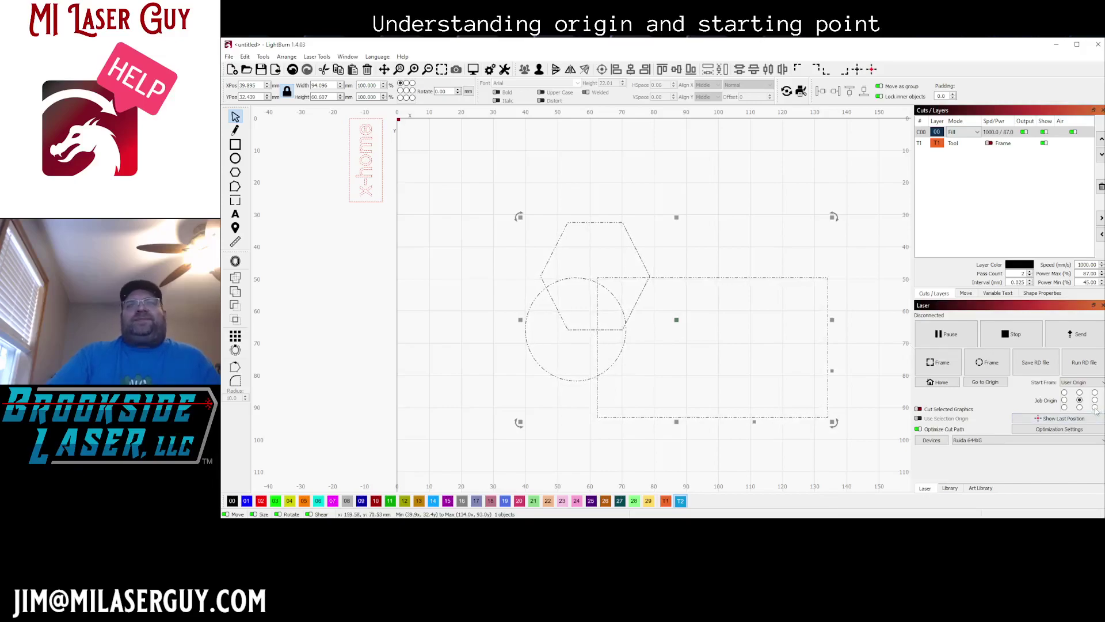
- Draw a T2 circle about 50 mm in diameter and move its bounding box's upper-left corner to about X 86.3, Y 8.1 mm
{"action": "left_click", "coordinate": [235, 158]}
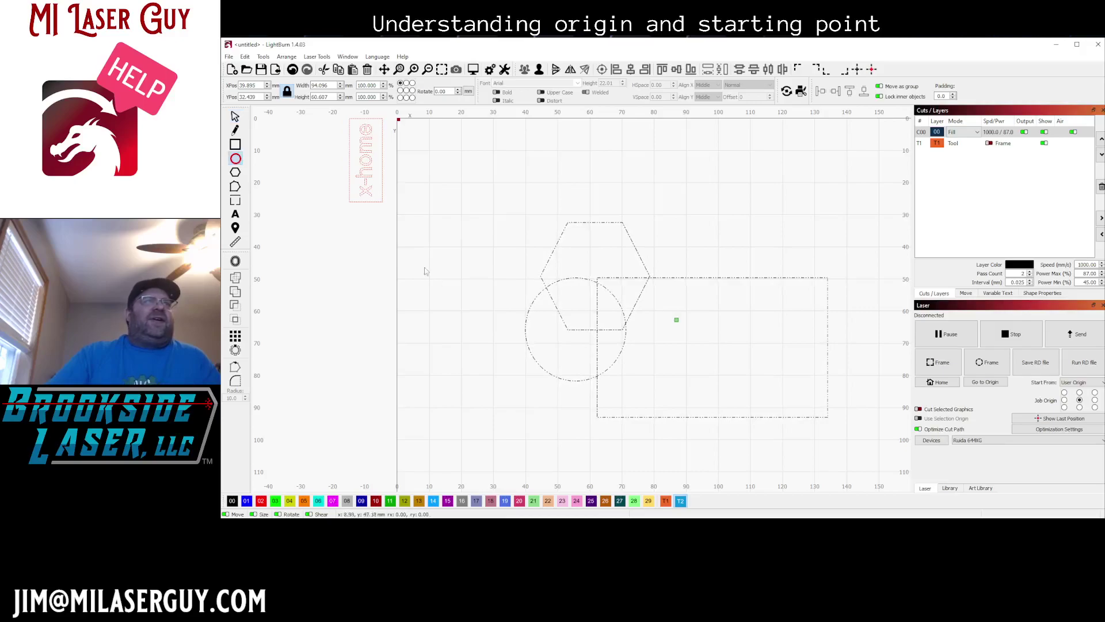
{"action": "left_click_drag", "start_coordinate": [480, 180], "coordinate": [640, 342]}
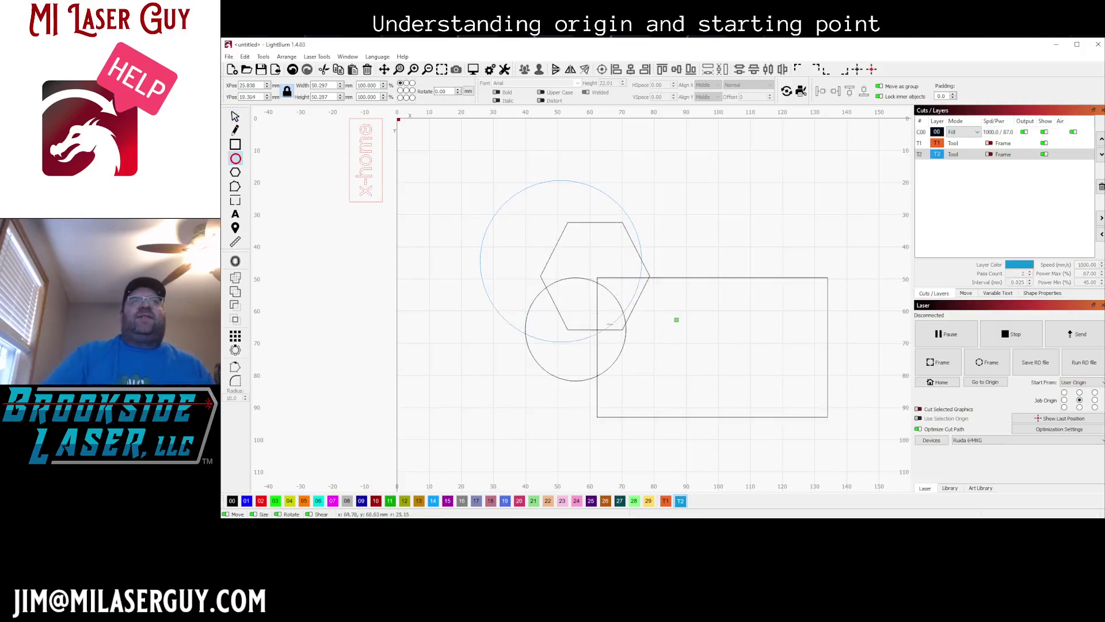
{"action": "left_click", "coordinate": [236, 116]}
{"action": "left_click_drag", "start_coordinate": [562, 263], "coordinate": [756, 227]}
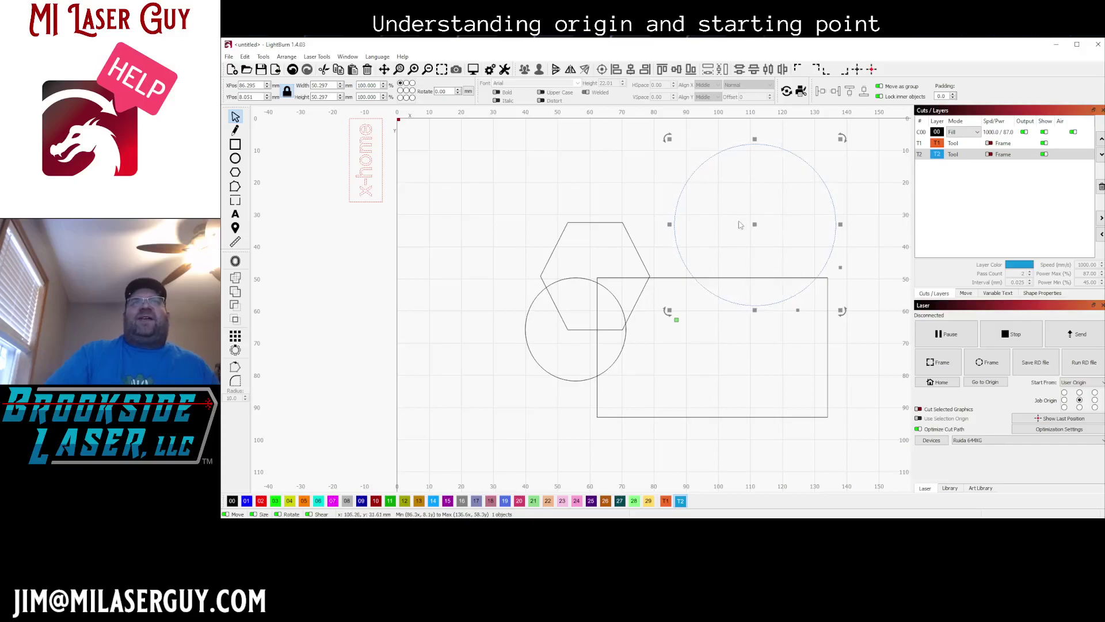
- Open the Center Finder, try to set the first circle point, and cancel the dialog
{"action": "left_click", "coordinate": [347, 57]}
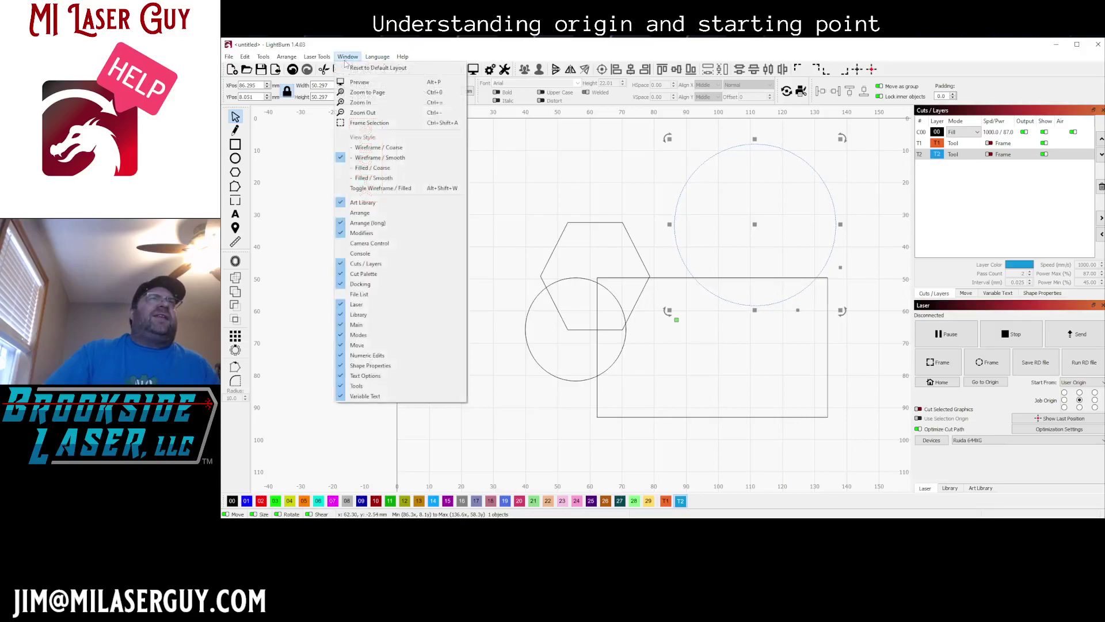
{"action": "mouse_move", "coordinate": [314, 58]}
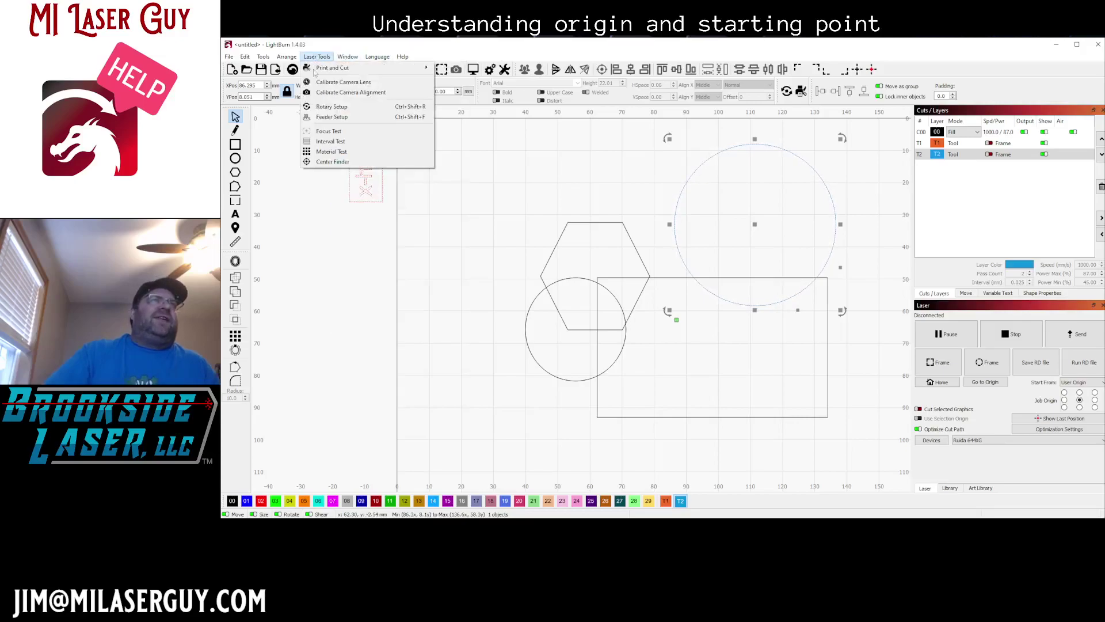
{"action": "left_click", "coordinate": [337, 162]}
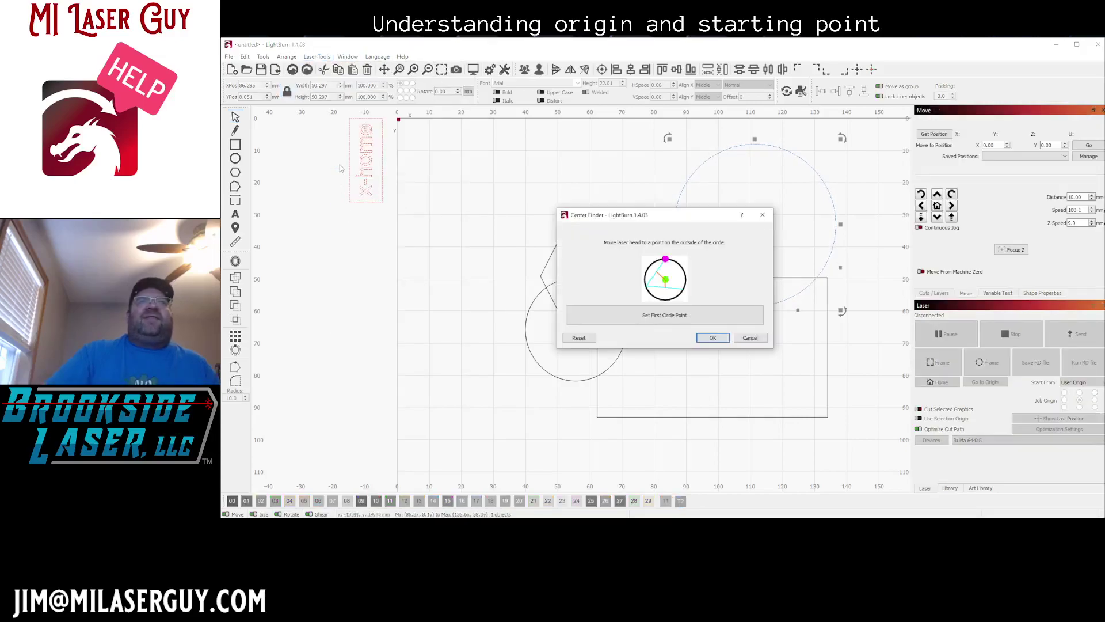
{"action": "left_click", "coordinate": [676, 322]}
{"action": "left_click_drag", "start_coordinate": [663, 214], "coordinate": [511, 255]}
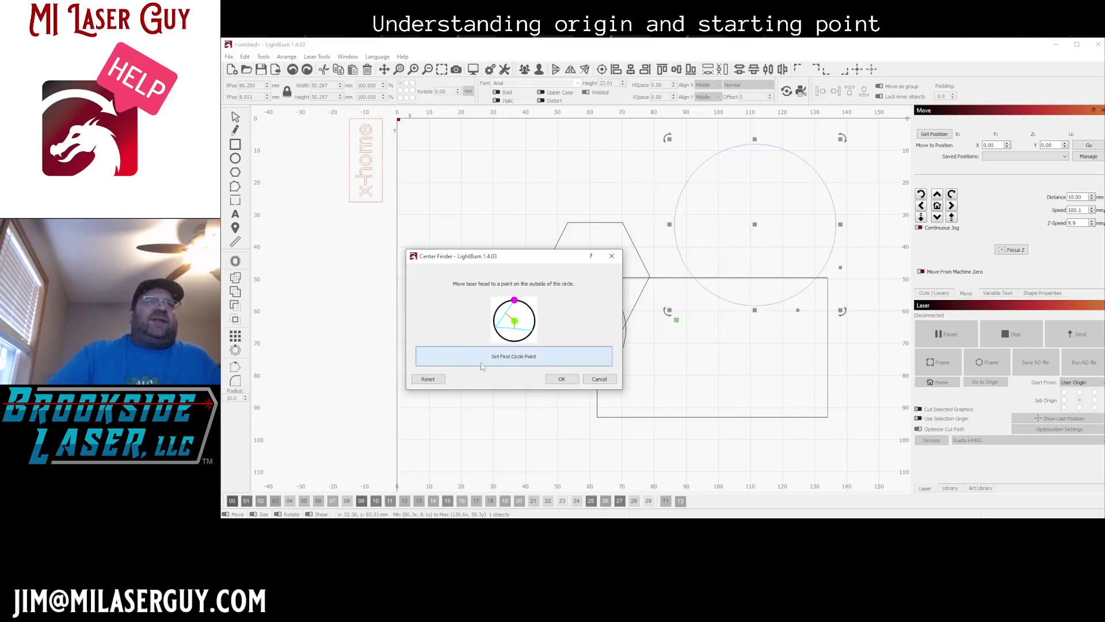
{"action": "left_click", "coordinate": [518, 359]}
{"action": "left_click", "coordinate": [709, 296]}
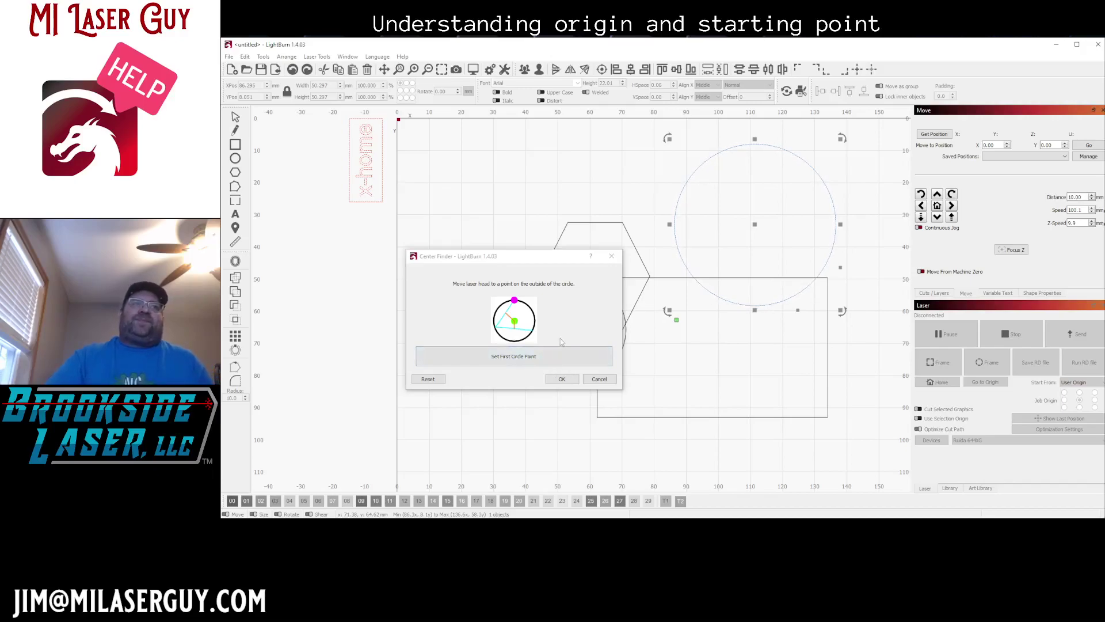
{"action": "left_click", "coordinate": [611, 382]}
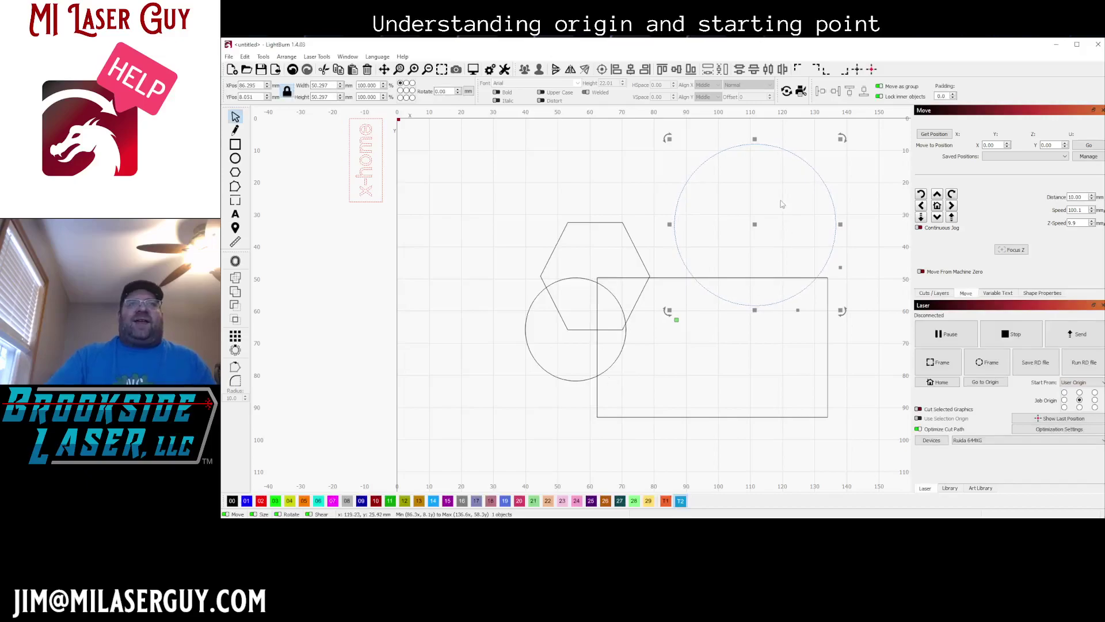
- Move the T2 circle's center onto the job origin marker and off again, placing its upper-left bounds at about X 71.9, Y 35.3 mm
{"action": "left_click_drag", "start_coordinate": [756, 226], "coordinate": [678, 323]}
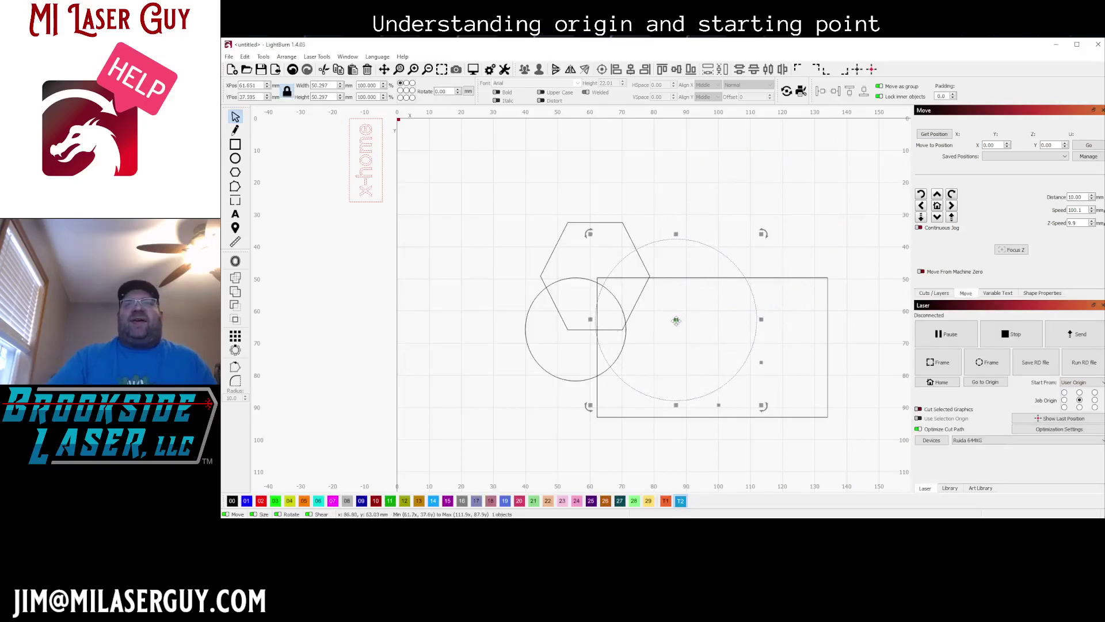
{"action": "left_click_drag", "start_coordinate": [676, 320], "coordinate": [713, 326]}
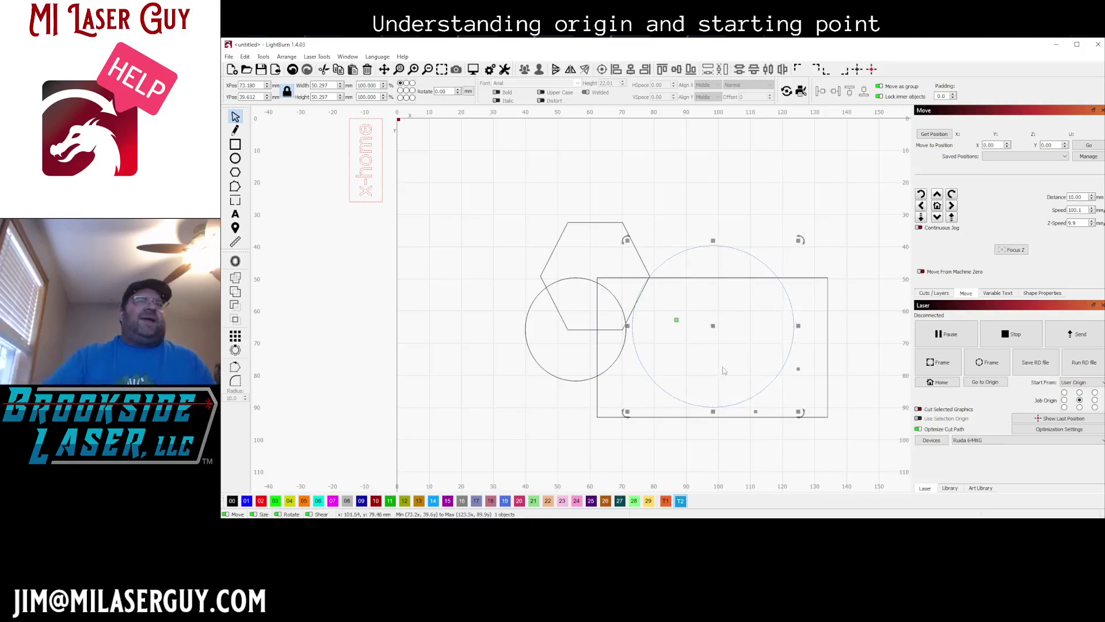
{"action": "left_click_drag", "start_coordinate": [714, 325], "coordinate": [682, 320]}
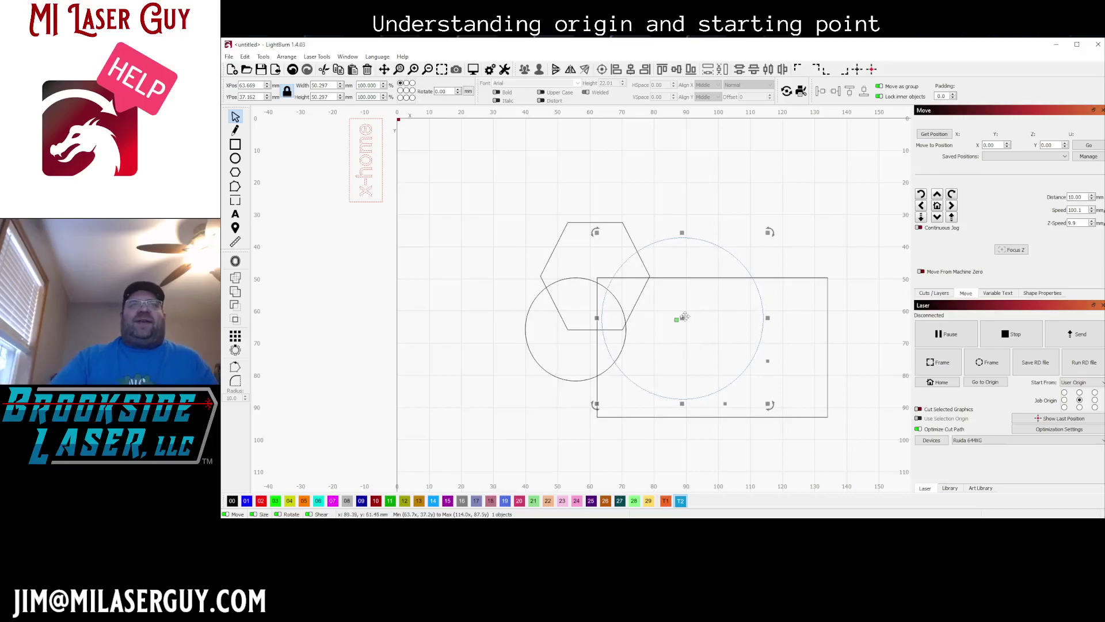
{"action": "left_click_drag", "start_coordinate": [682, 317], "coordinate": [709, 313]}
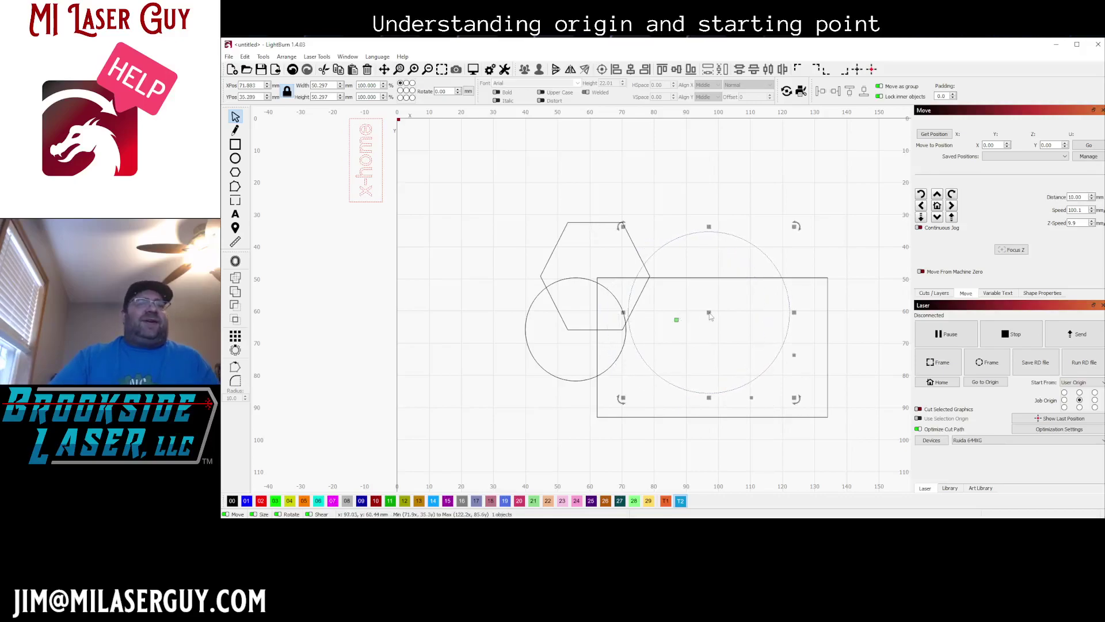